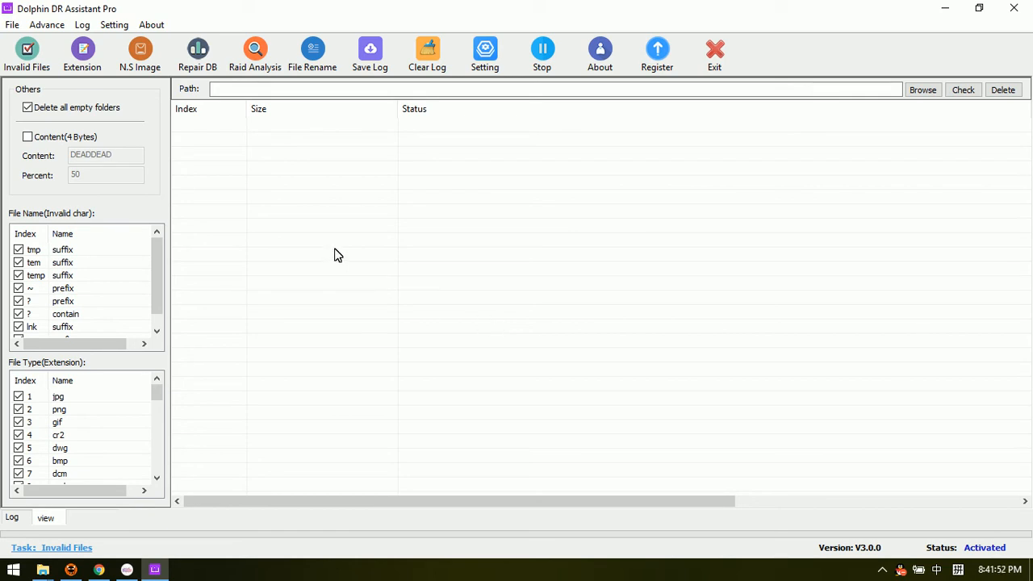
- Switch to File Explorer, open the Invalid files-case study folder and look through its TMP files
mouse_move(43, 570)
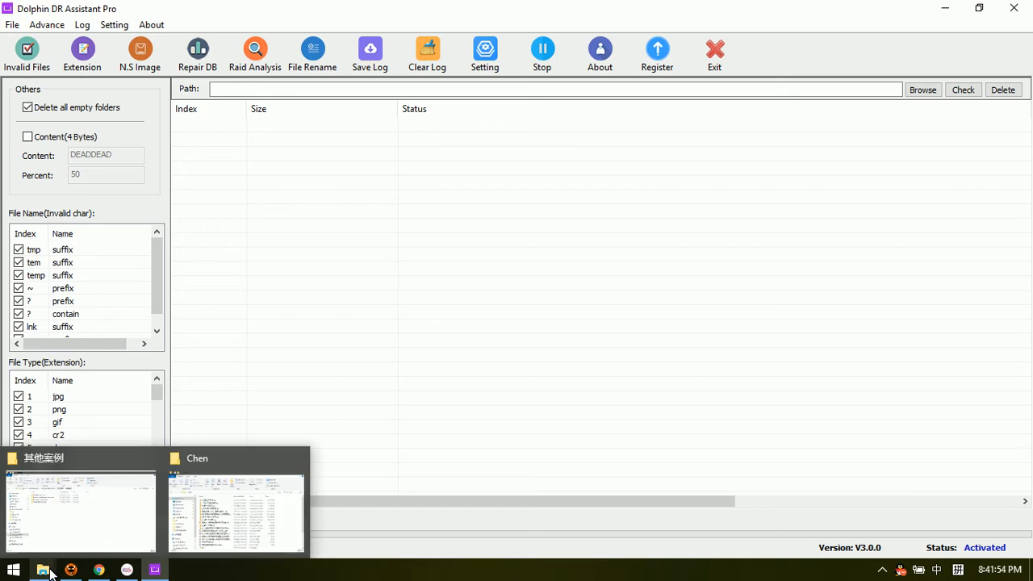
left_click(110, 510)
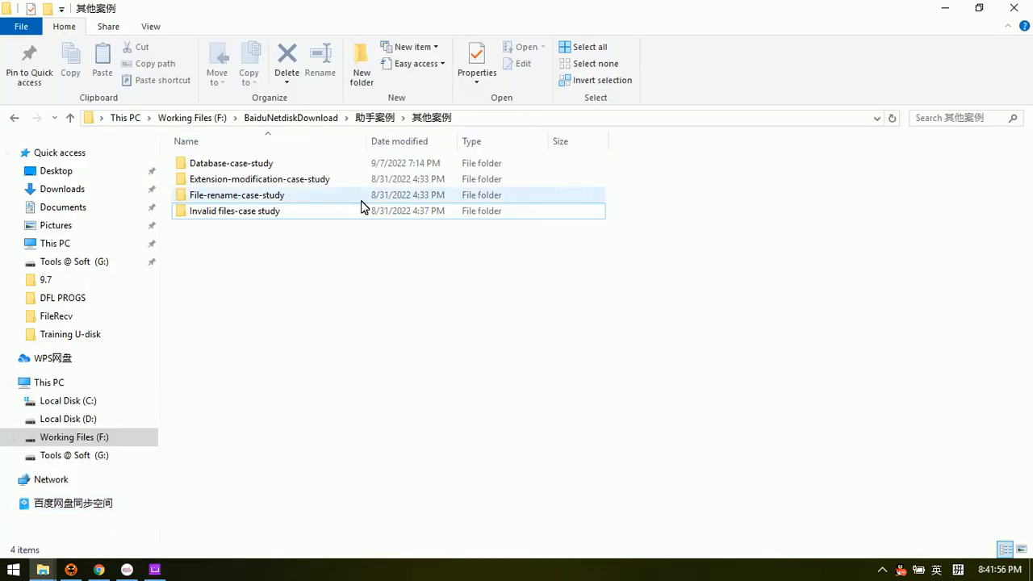
double_click(239, 214)
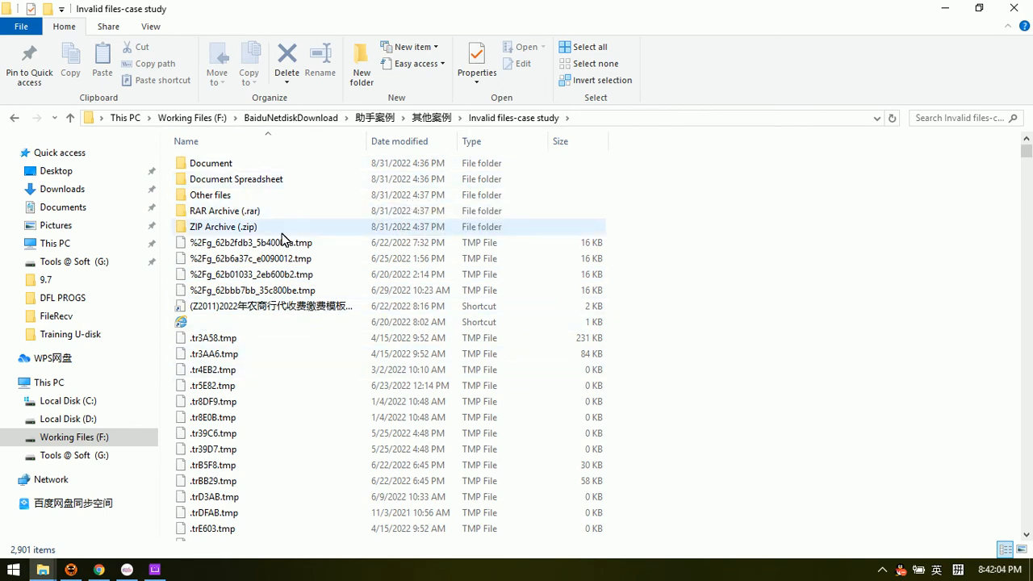
scroll(271, 453, "down", 4)
scroll(272, 453, "down", 18)
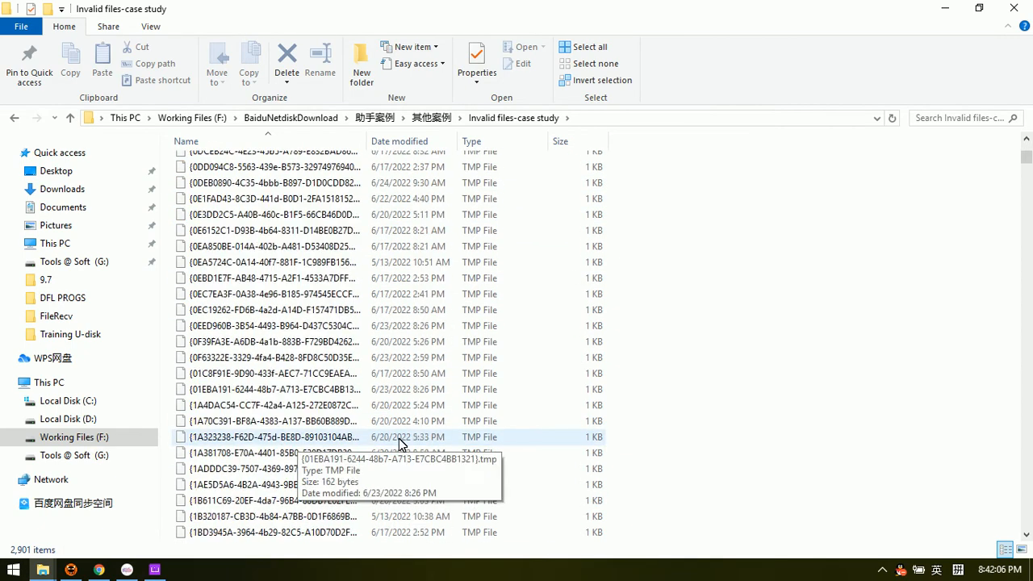
mouse_move(1028, 162)
left_mouse_down()
mouse_move(1024, 427)
mouse_move(1022, 143)
left_mouse_up()
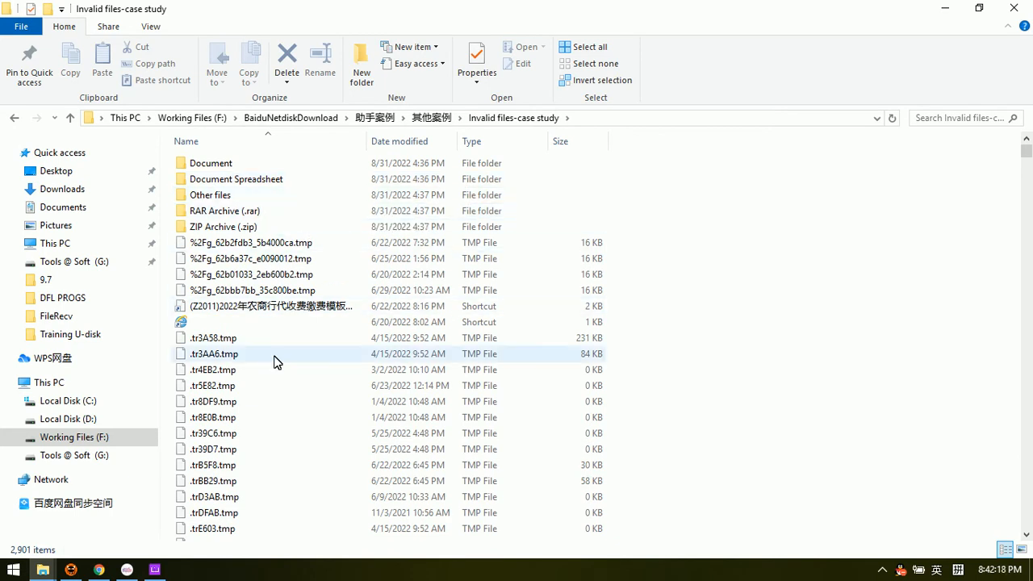
scroll(269, 396, "down", 6)
scroll(269, 415, "down", 12)
scroll(293, 305, "up", 18)
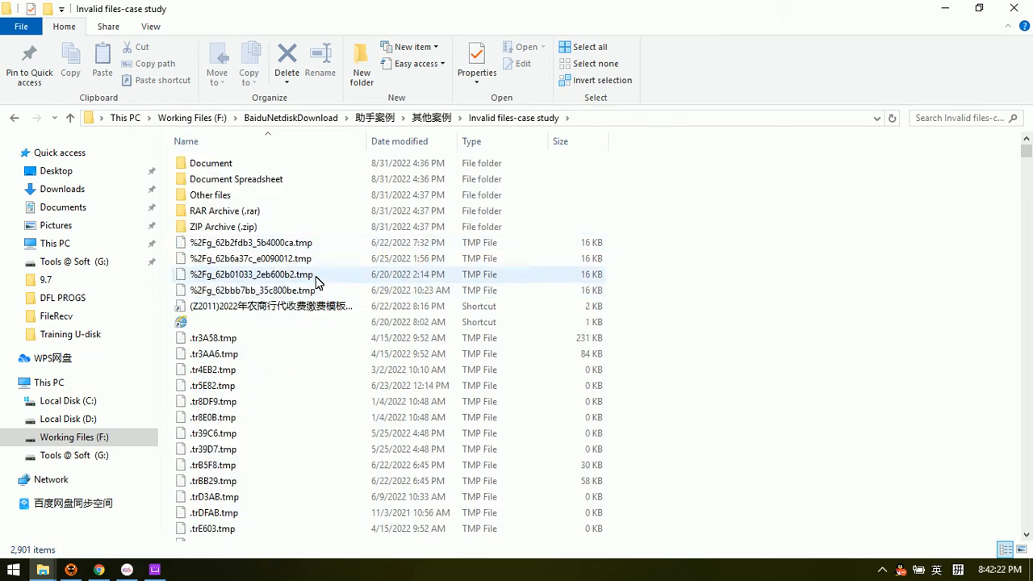
- Examine the ZIP Archive (.zip) folder and the Windows shortcut (.lnk) folder inside Other files, returning to Invalid files-case study
double_click(256, 228)
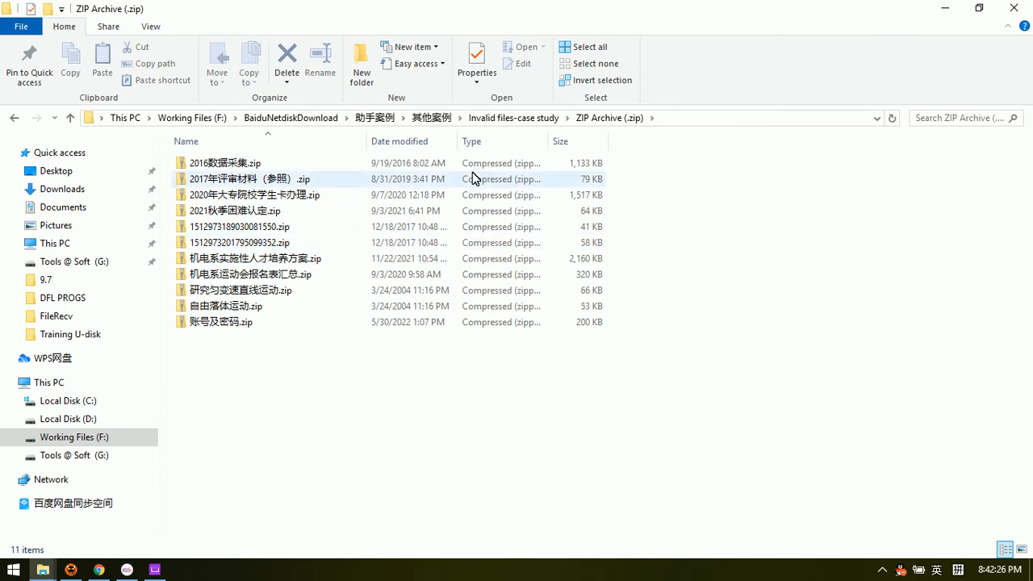
left_click(513, 118)
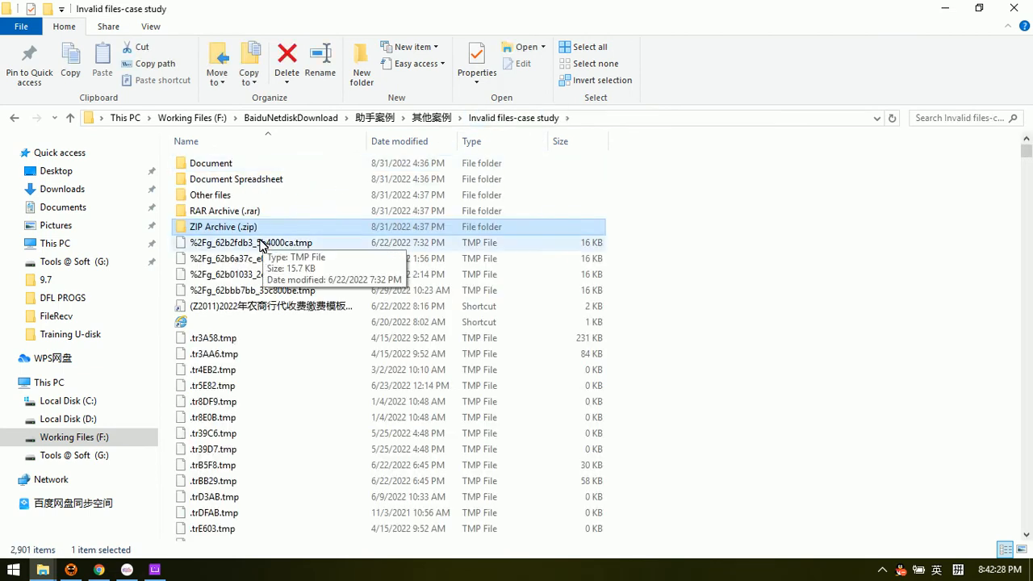
double_click(238, 197)
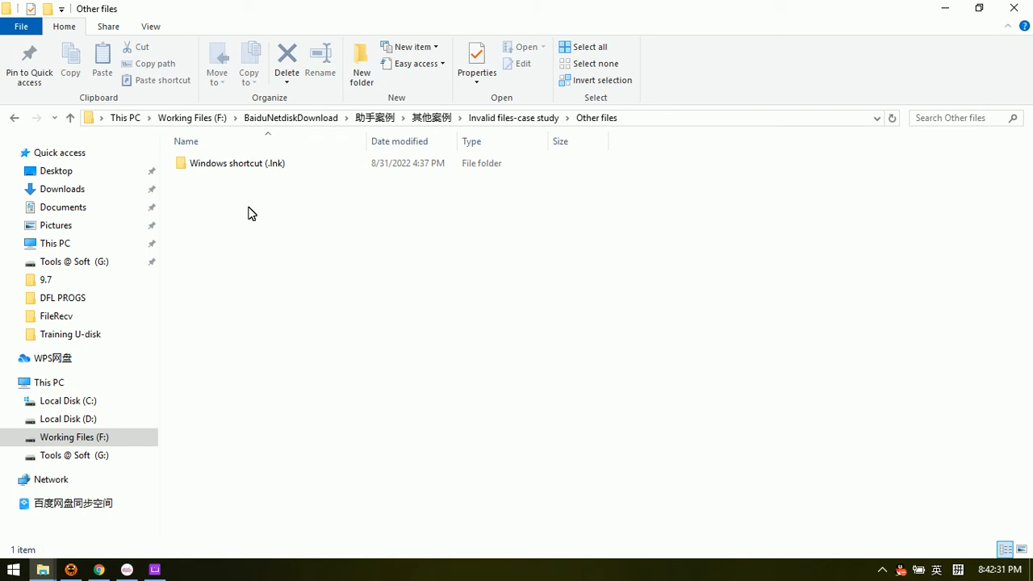
double_click(260, 165)
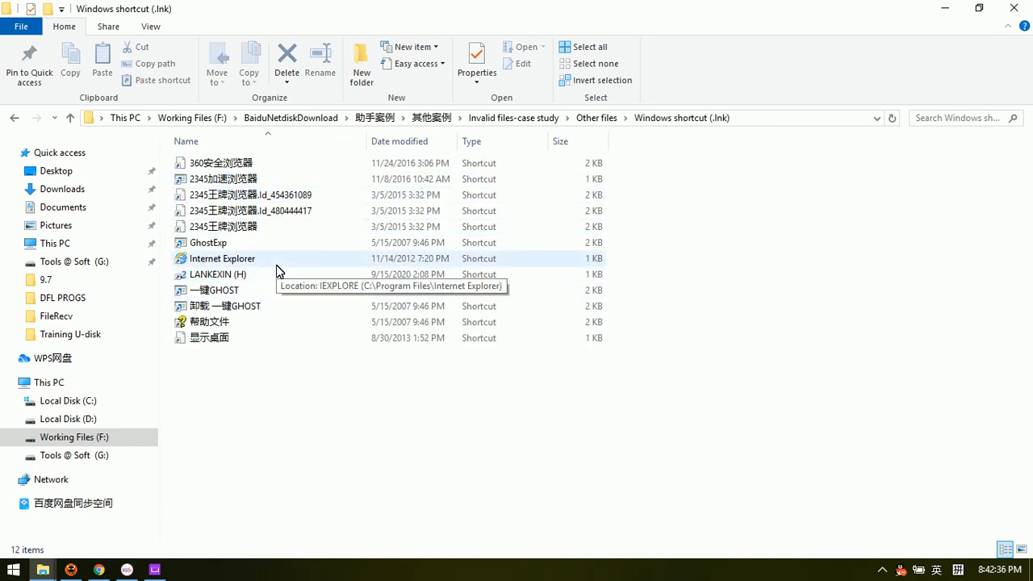
left_click(587, 119)
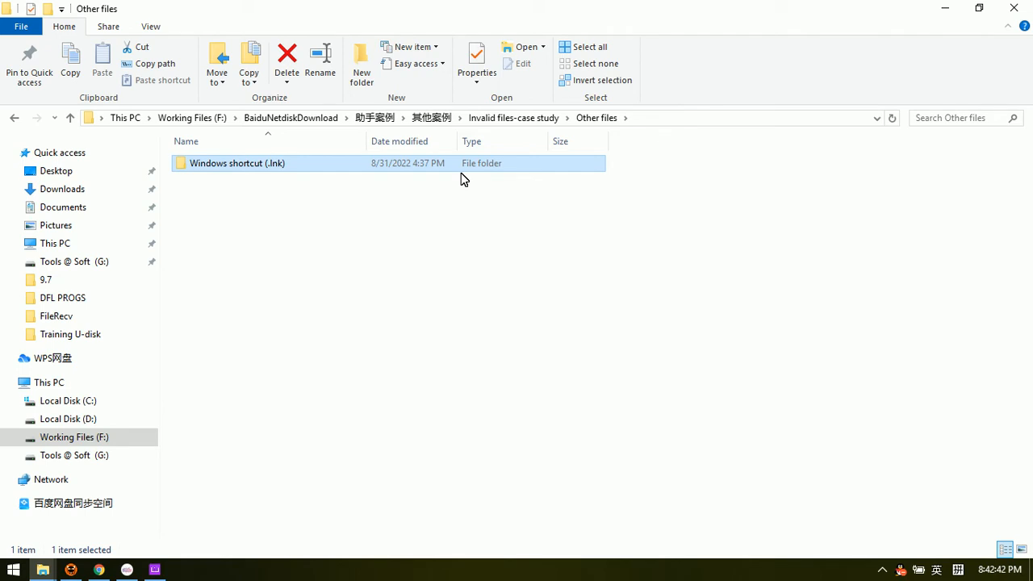
double_click(258, 164)
left_click(508, 118)
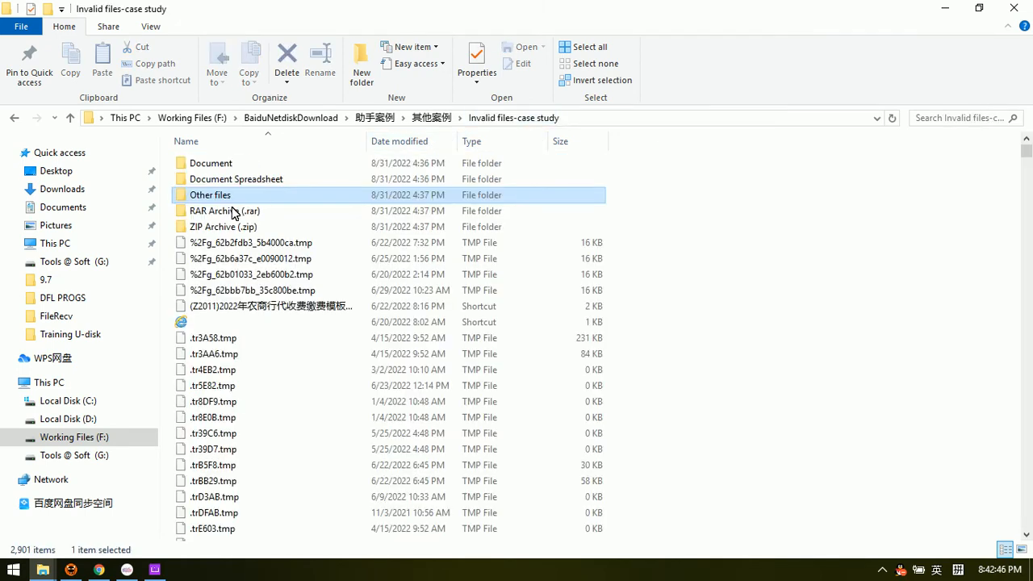
- Examine the workbooks in Document Spreadsheet's Microsoft Excel 2007 XML Document (.xlsx) folder, including the ~$ prefixed ones, and return to Invalid files-case study
double_click(253, 181)
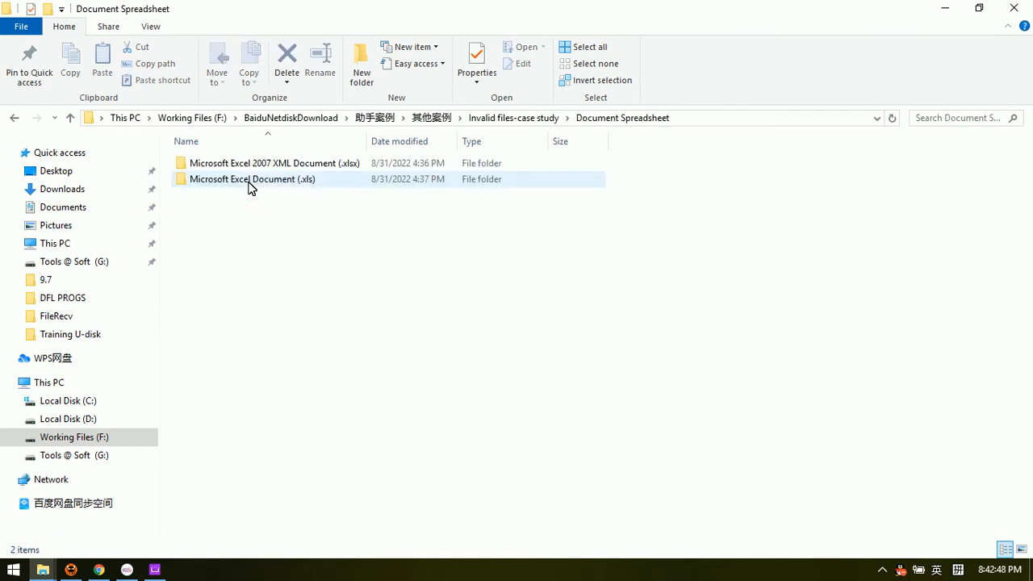
double_click(316, 165)
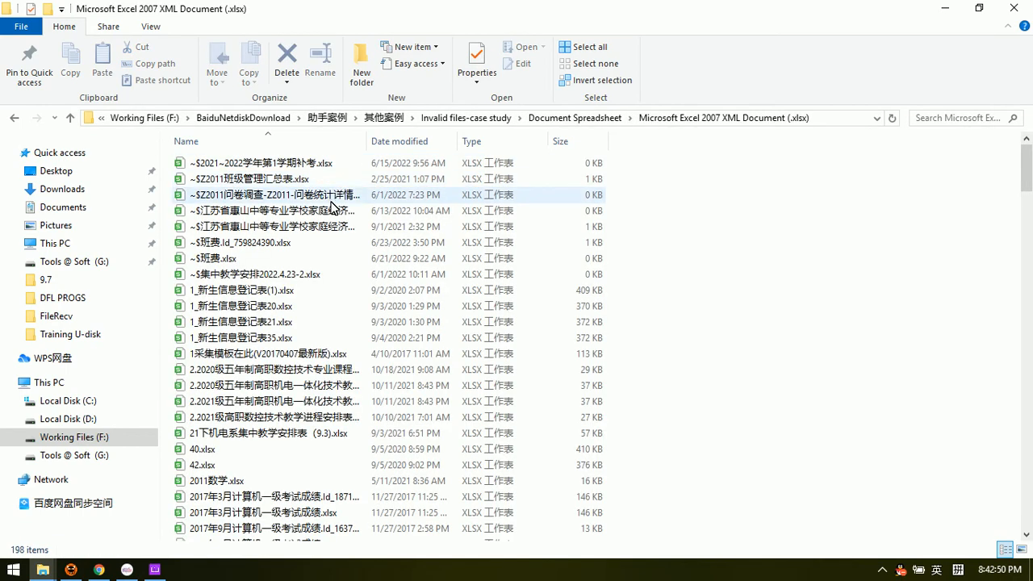
scroll(275, 283, "down", 2)
scroll(274, 283, "up", 1)
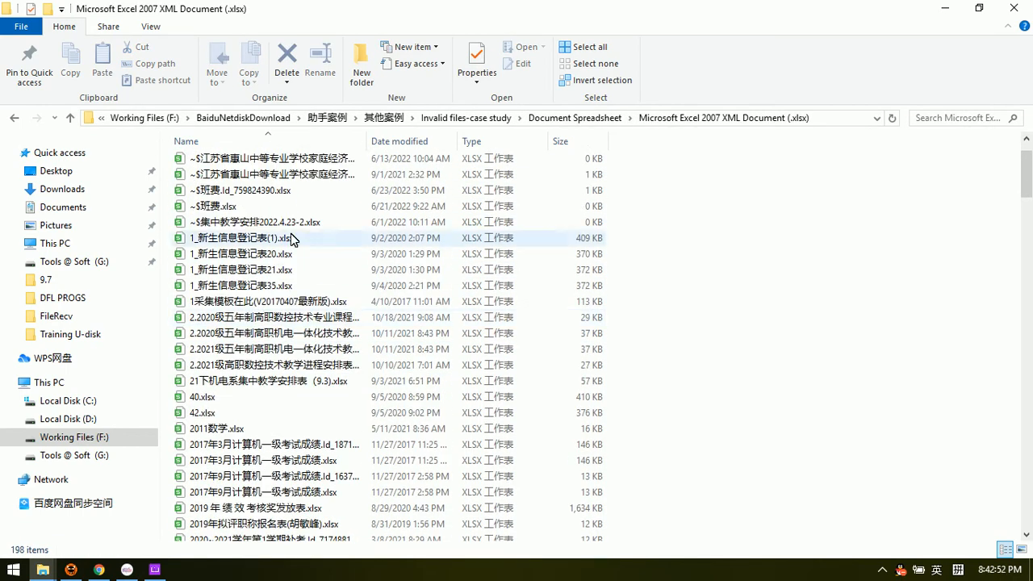
left_click(273, 332)
scroll(270, 323, "down", 3)
scroll(263, 355, "up", 4)
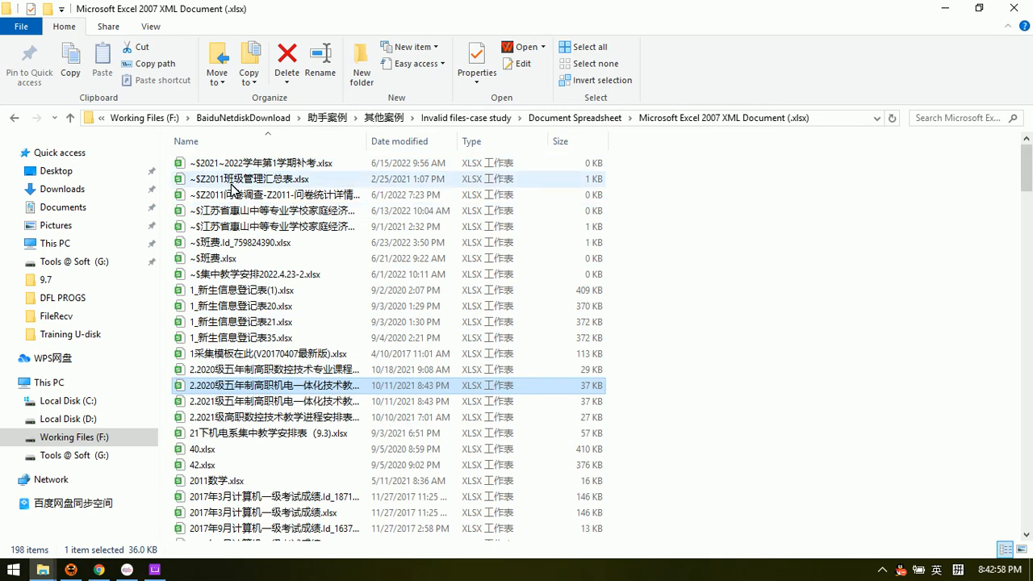
scroll(234, 226, "down", 3)
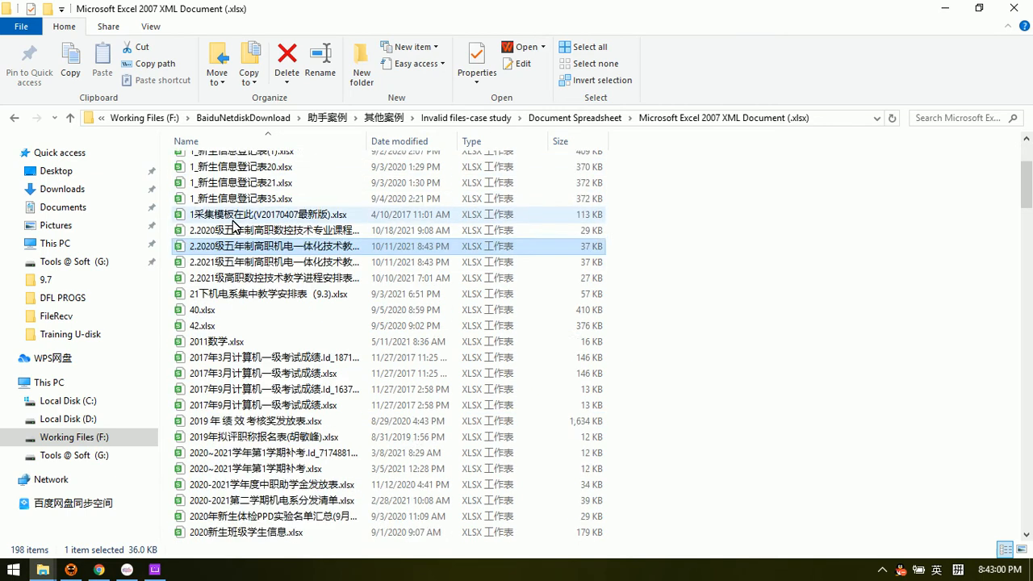
scroll(300, 278, "down", 16)
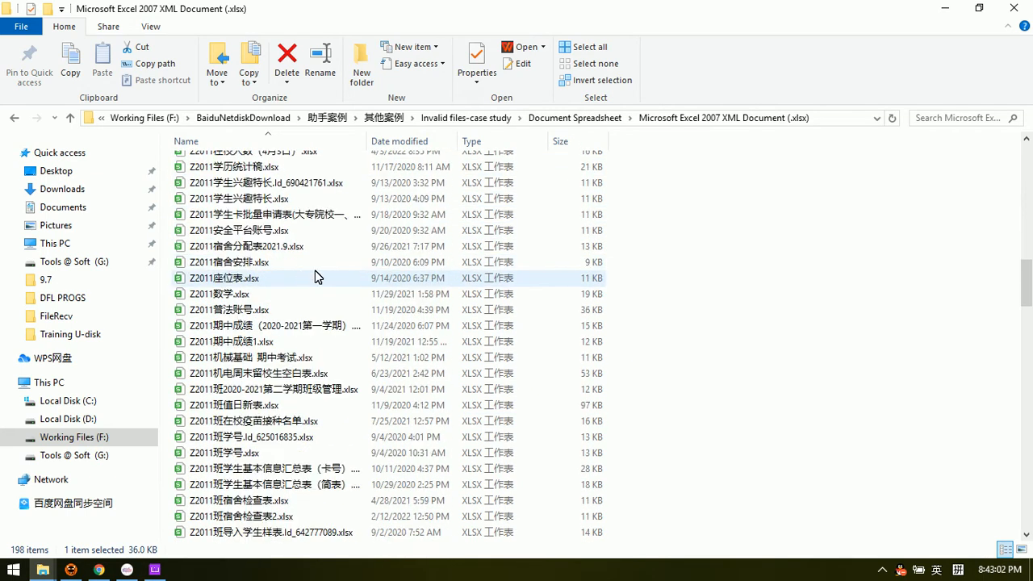
left_click(477, 118)
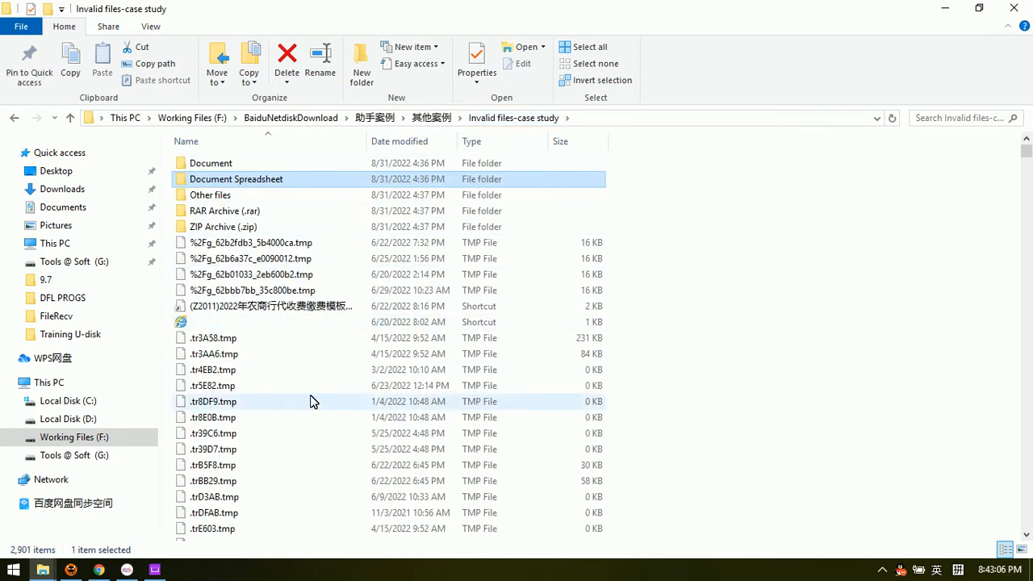
- Look through the TMP files in Invalid files-case study again and recheck the Other files folder
scroll(311, 395, "down", 15)
scroll(315, 389, "up", 8)
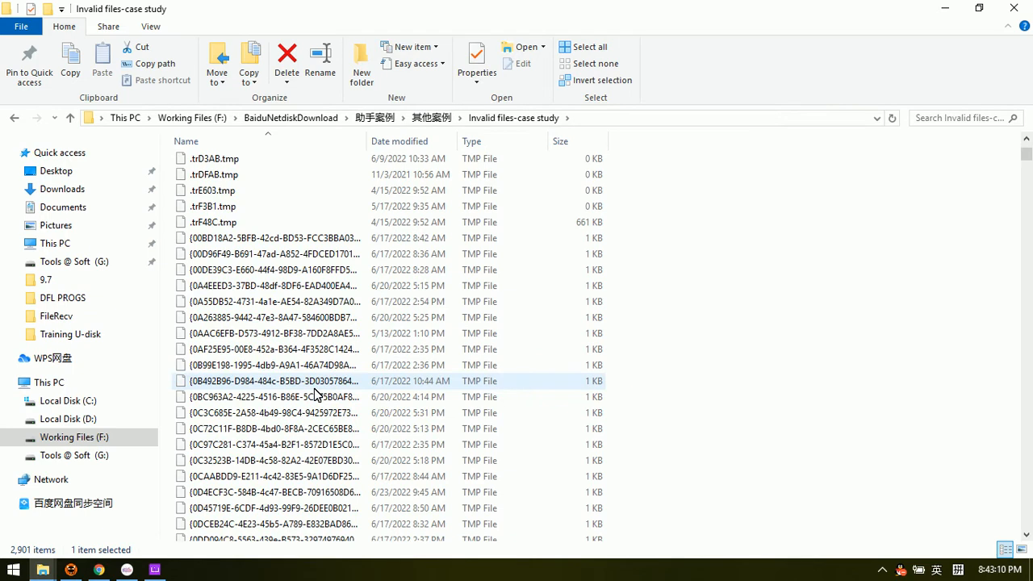
scroll(314, 394, "up", 7)
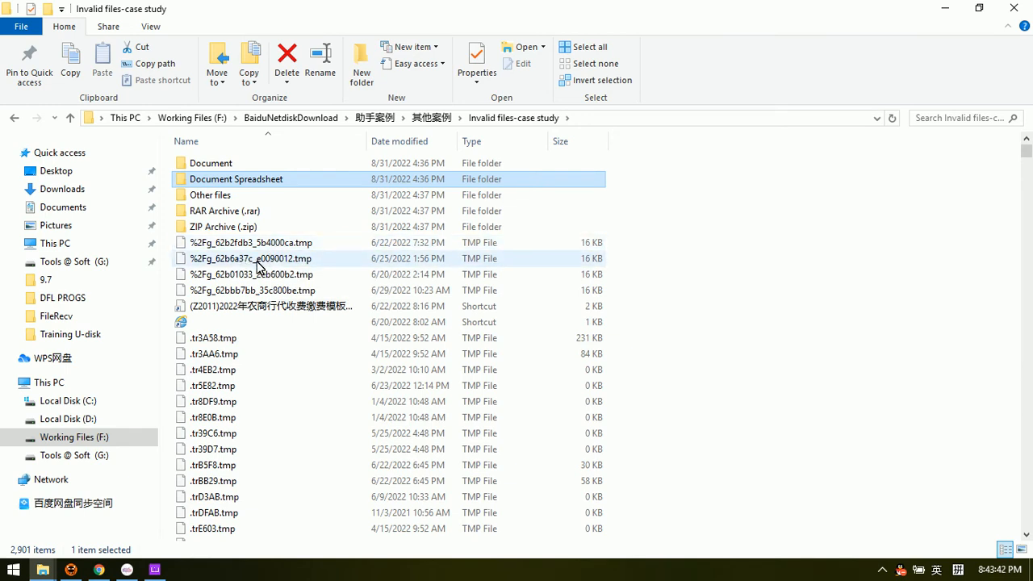
scroll(242, 452, "down", 5)
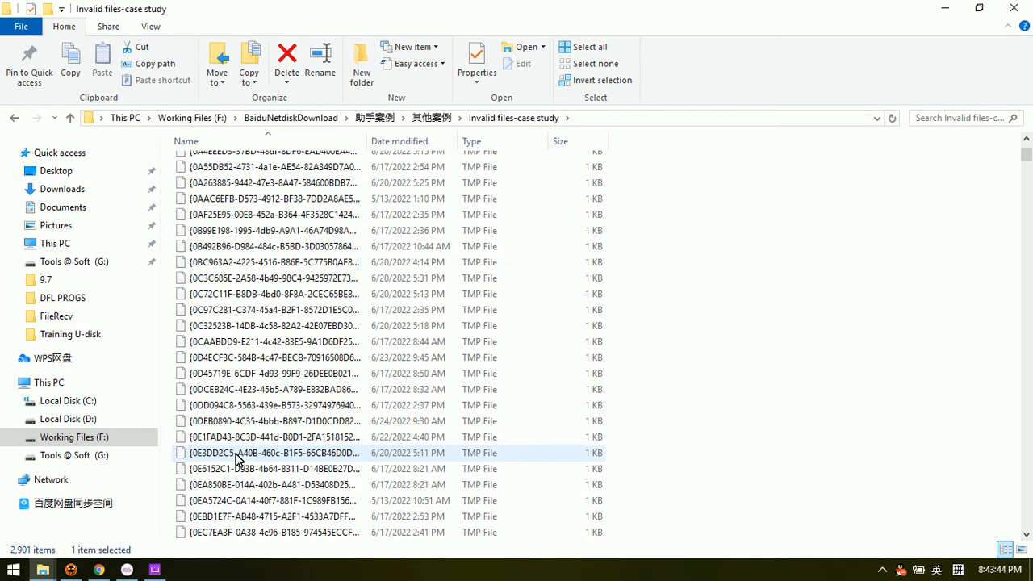
scroll(242, 455, "up", 10)
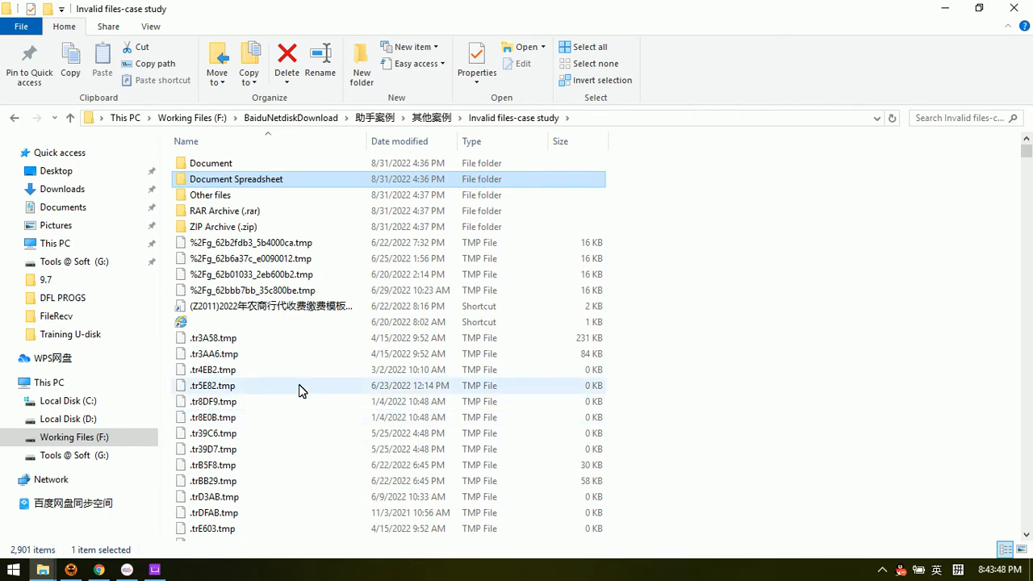
left_click(264, 202)
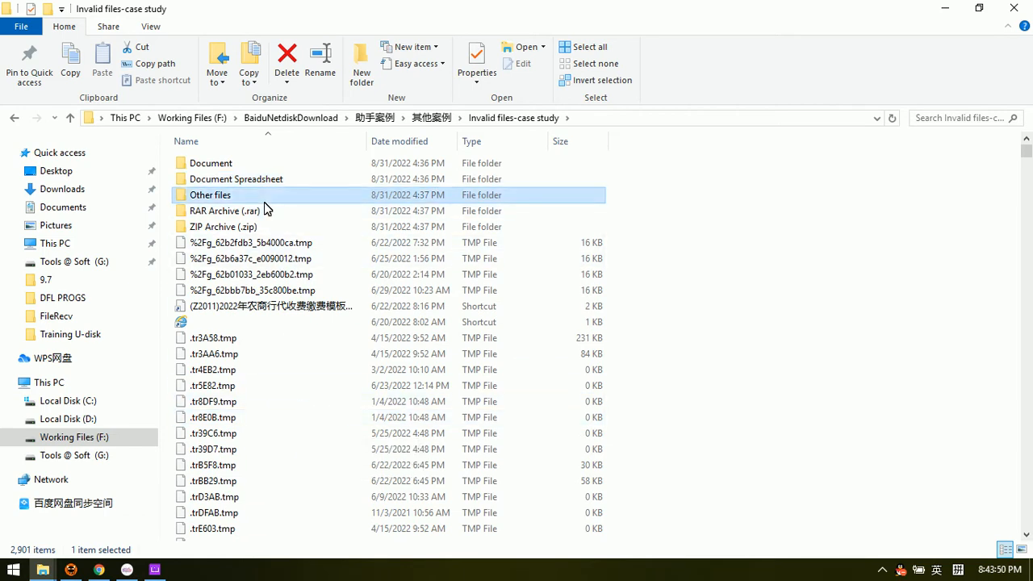
double_click(264, 202)
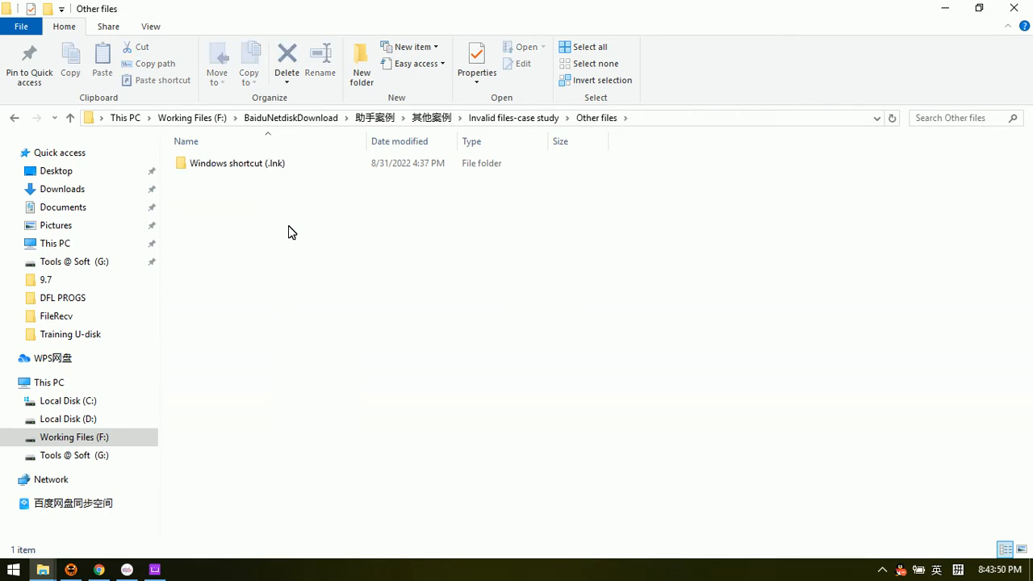
left_click(517, 118)
- Reopen the .xlsx folder under Document Spreadsheet, compare the ~$ files with the regular workbooks, and go back to Invalid files-case study
double_click(243, 180)
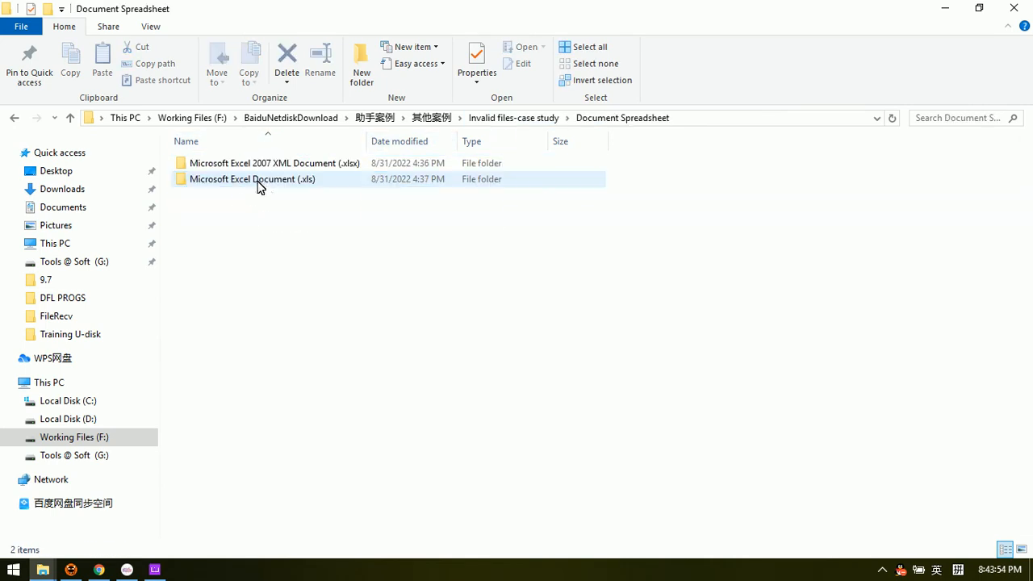
double_click(284, 166)
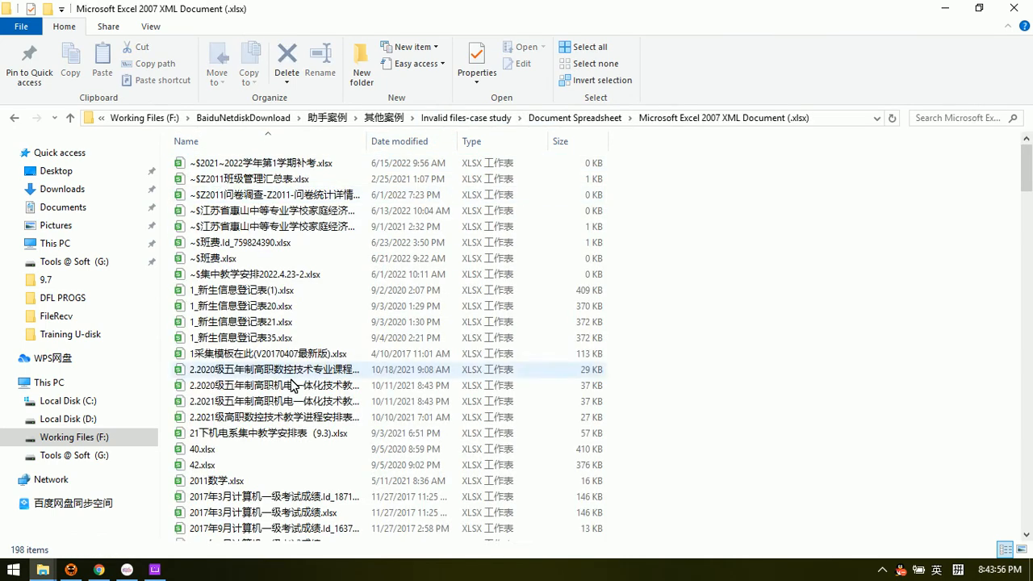
scroll(353, 418, "down", 6)
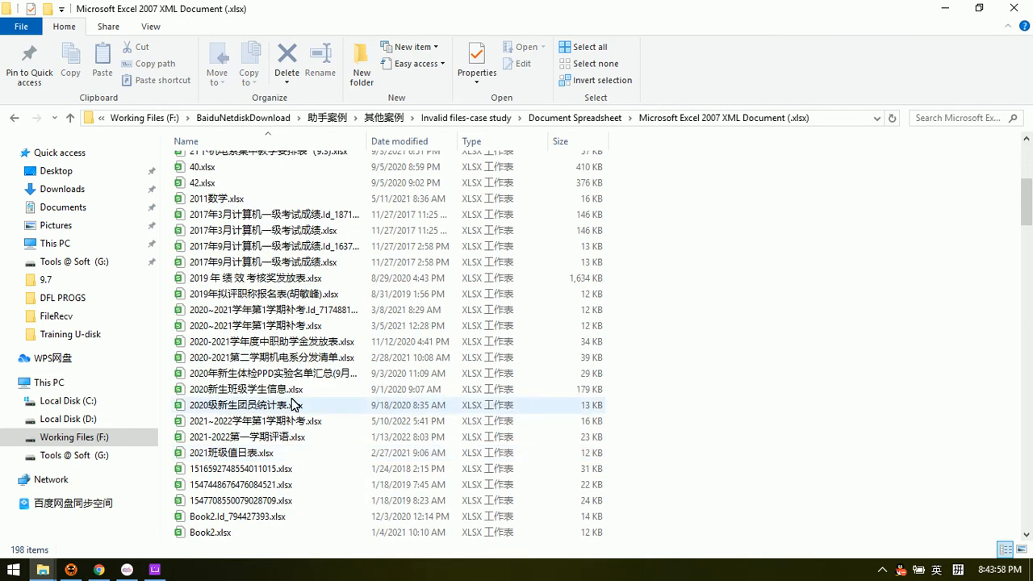
left_click(276, 381)
left_click(257, 423)
scroll(259, 485, "up", 6)
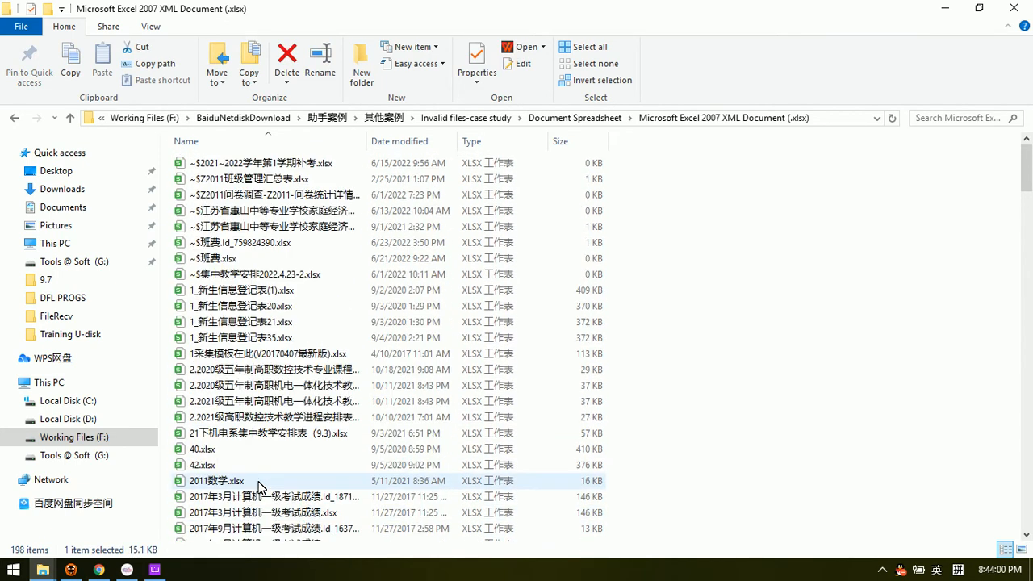
scroll(258, 485, "down", 13)
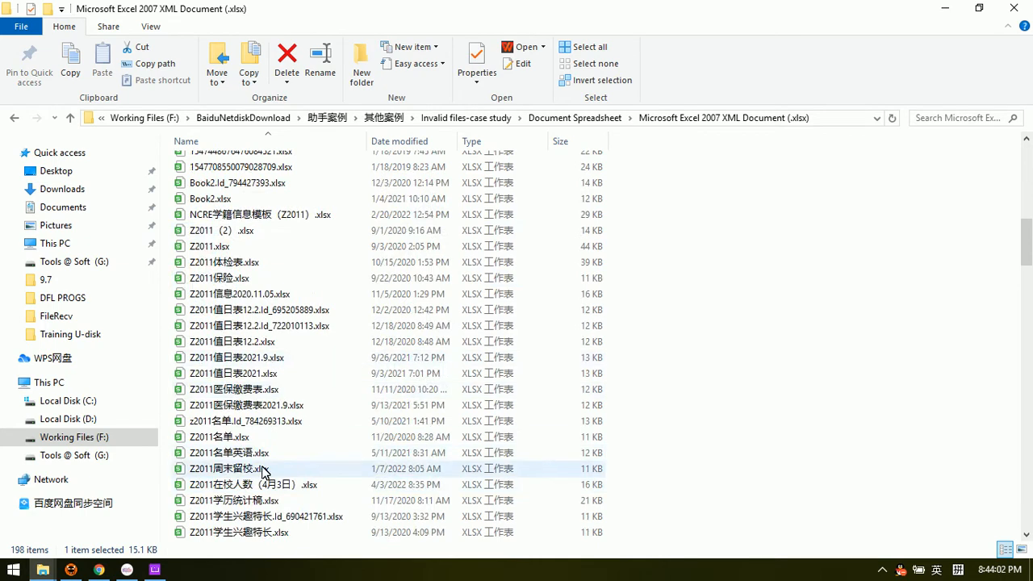
scroll(262, 476, "up", 10)
scroll(264, 472, "up", 3)
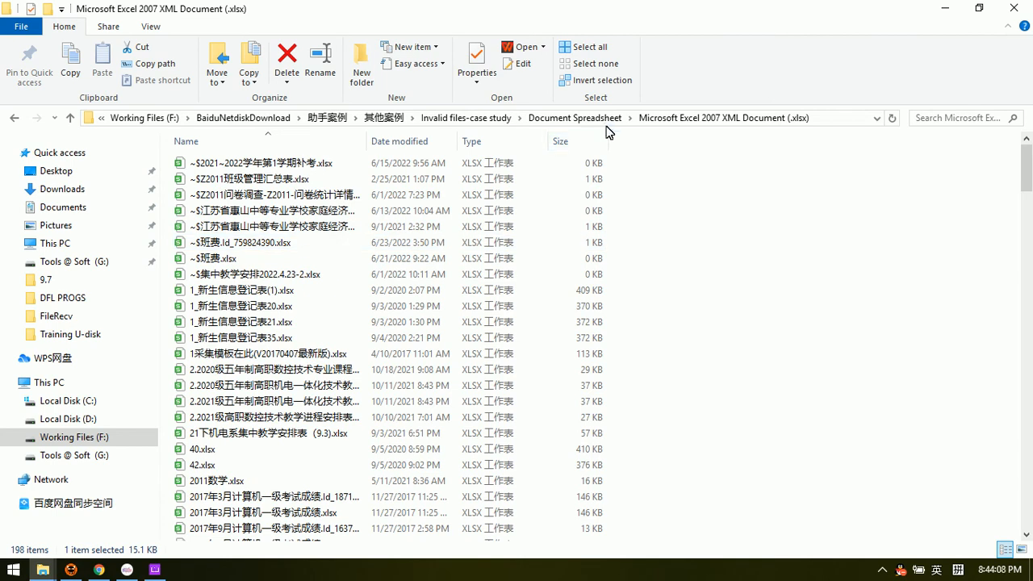
left_click(485, 118)
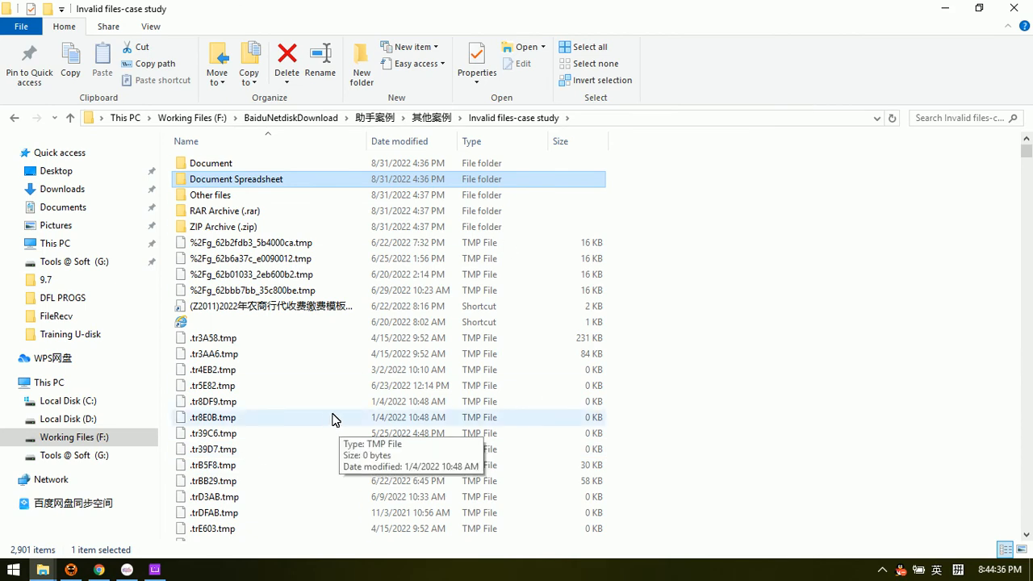
- Switch to Dolphin DR Assistant Pro and review the invalid-character and file-type lists of the Invalid Files task
left_click(161, 575)
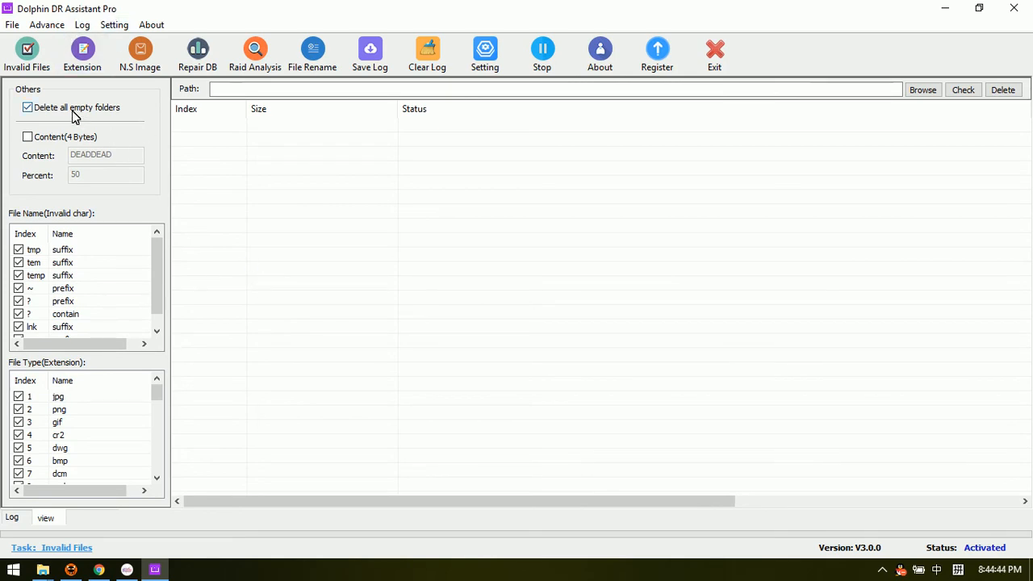
scroll(56, 403, "down", 10)
scroll(78, 451, "up", 10)
scroll(78, 463, "down", 8)
scroll(78, 464, "up", 3)
scroll(78, 463, "up", 5)
- Start choosing the folder to check, expand This PC, and look up the location of Invalid files-case study in File Explorer
left_click(922, 91)
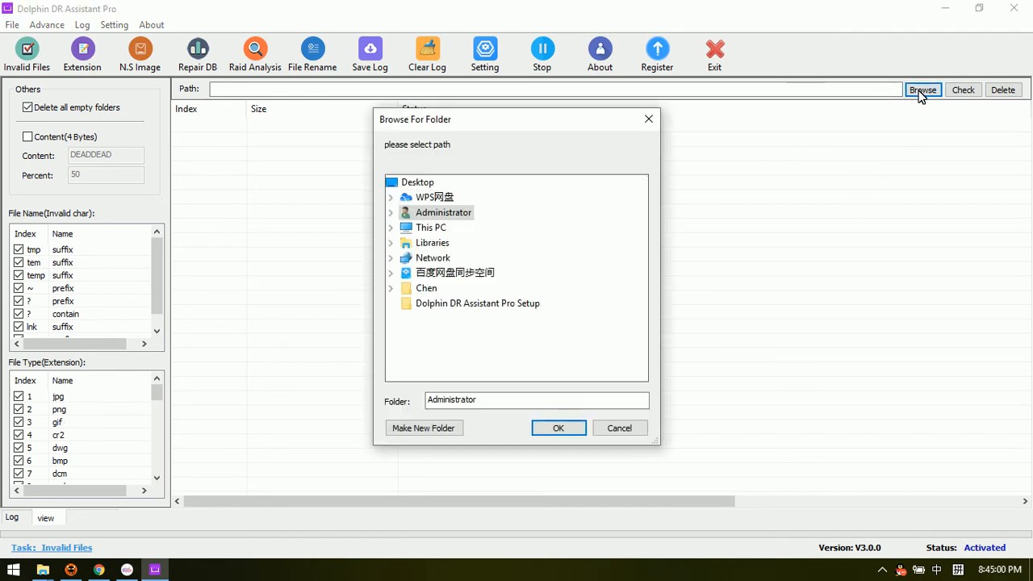
left_click(430, 229)
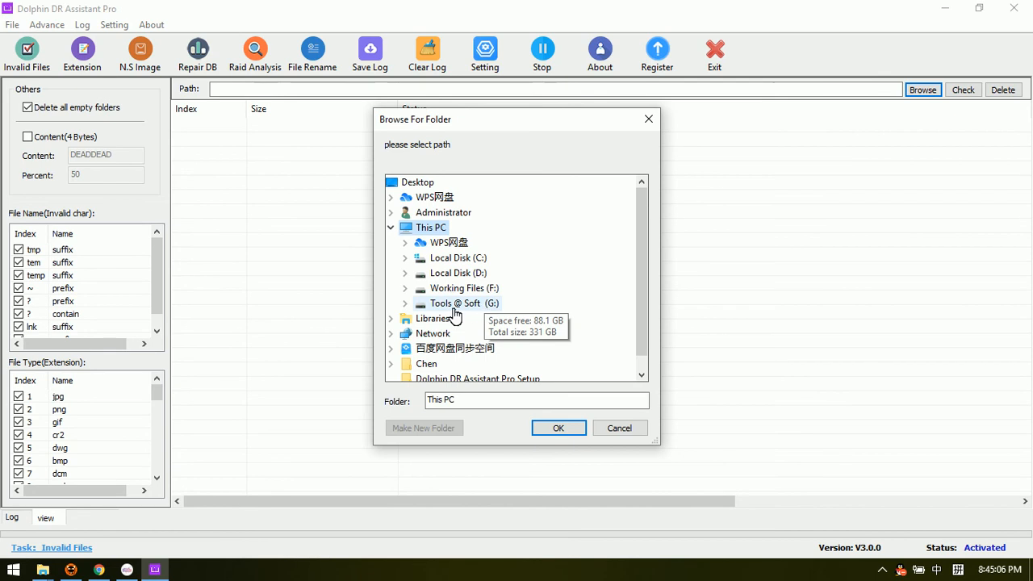
mouse_move(42, 570)
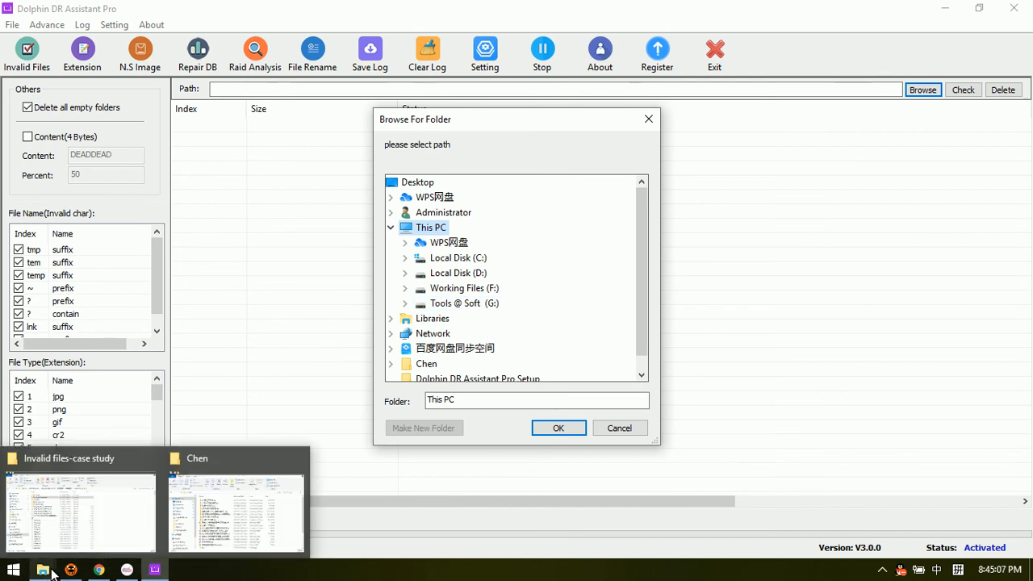
left_click(65, 525)
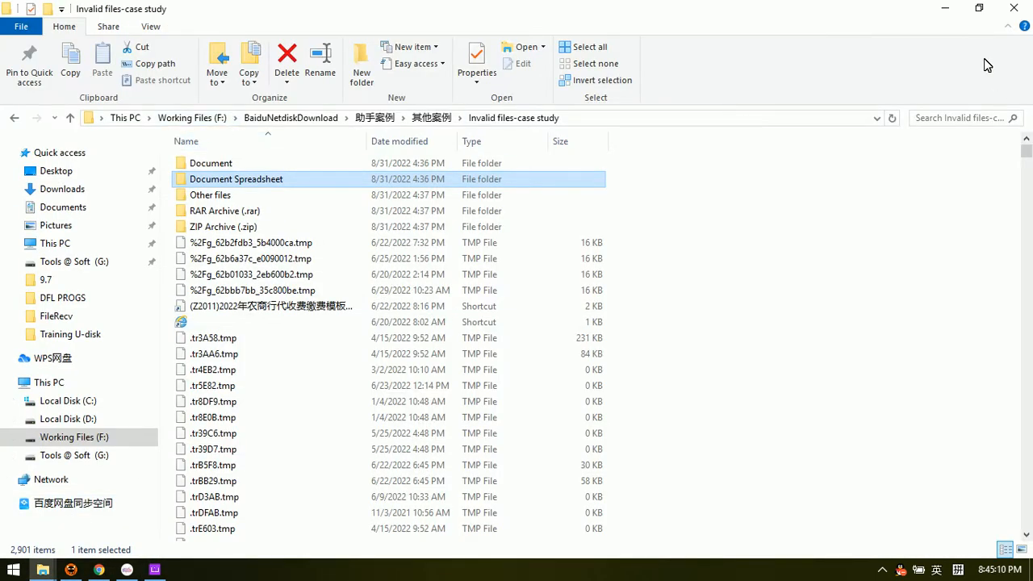
left_click(945, 8)
- Set the path to F:\BaiduNetdiskDownload\助手案例\其他案例\Invalid files-case study
left_click(483, 289)
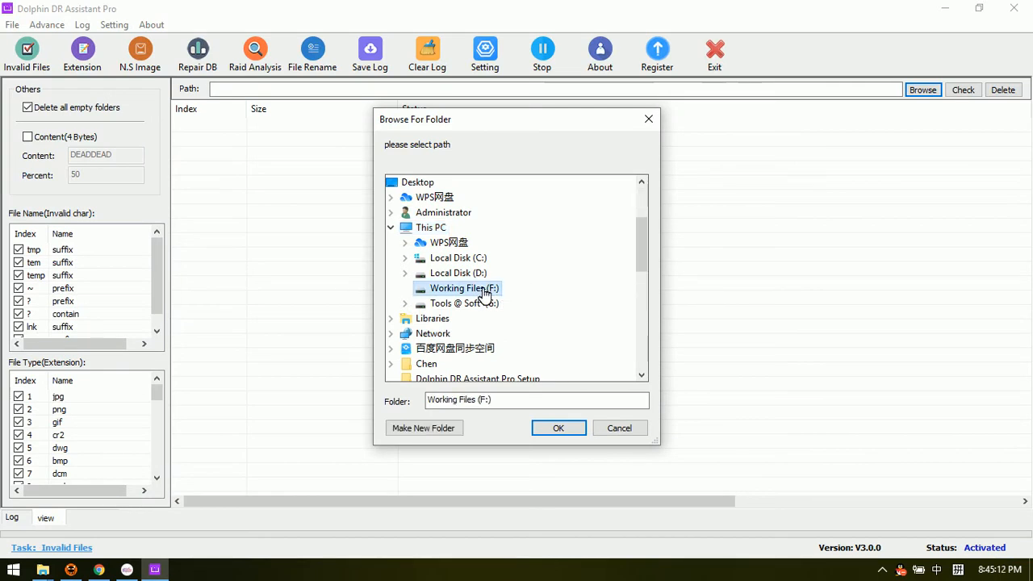
double_click(482, 289)
double_click(495, 258)
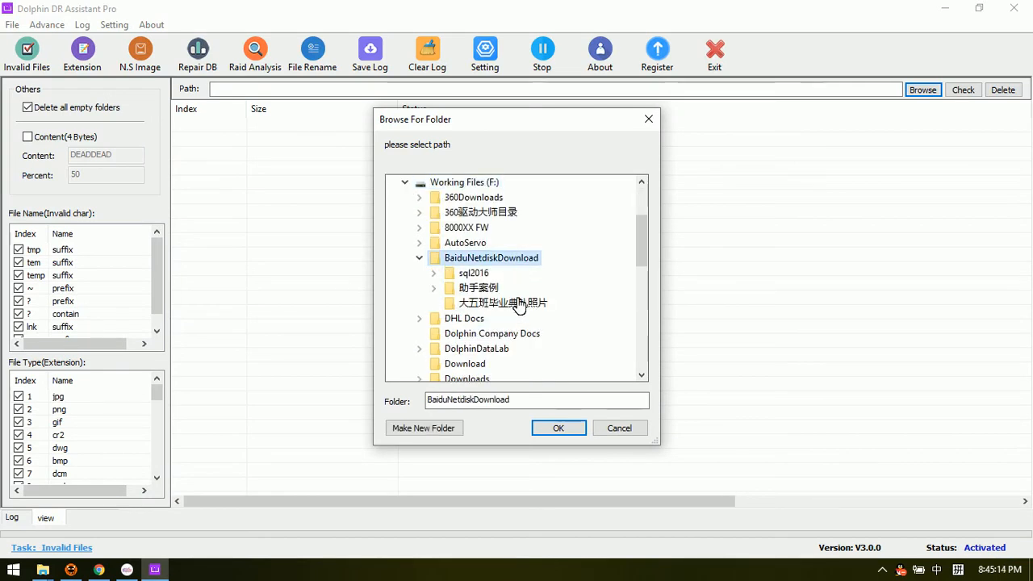
double_click(491, 289)
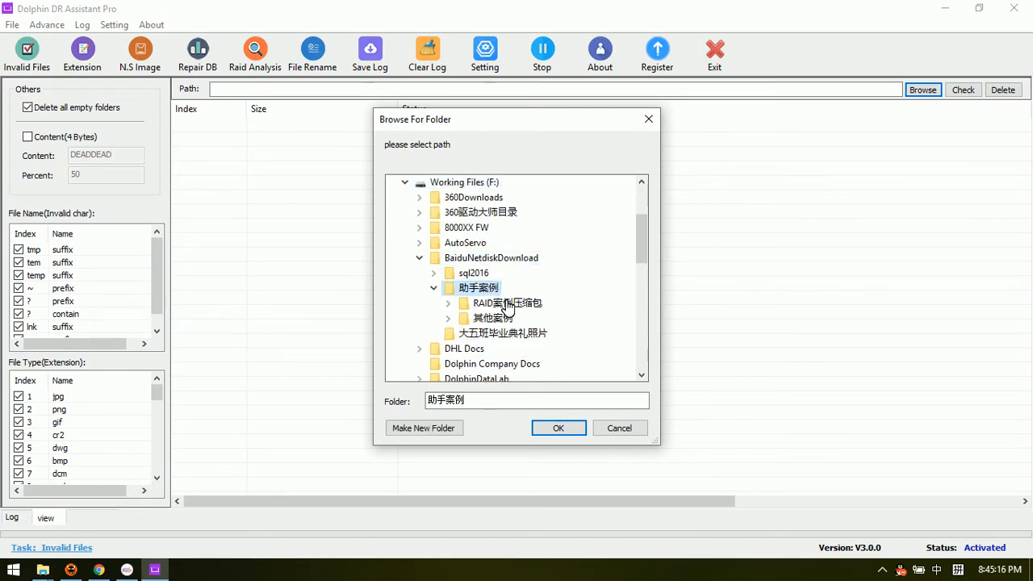
left_click(523, 305)
scroll(540, 315, "down", 3)
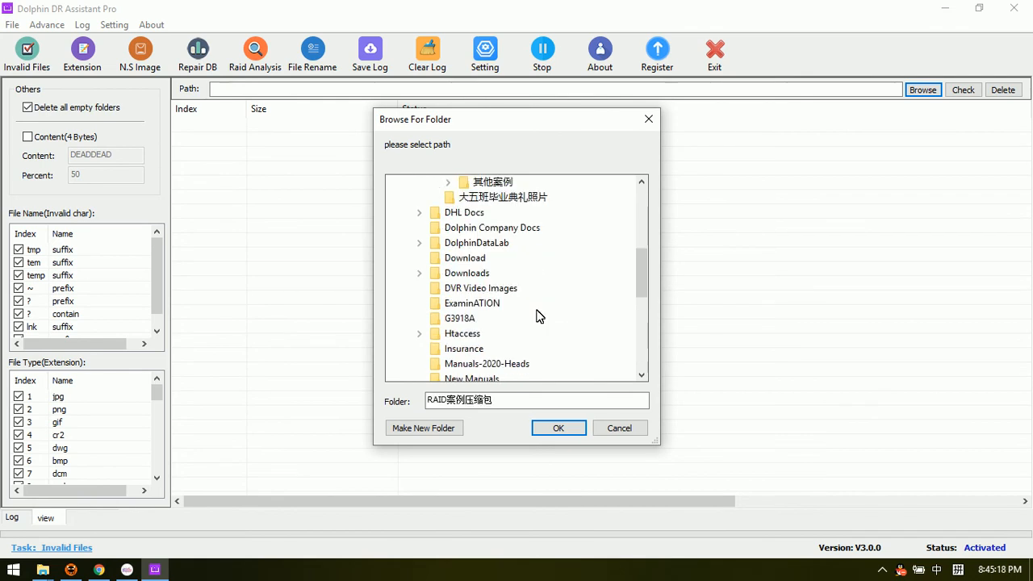
scroll(538, 315, "up", 1)
double_click(497, 229)
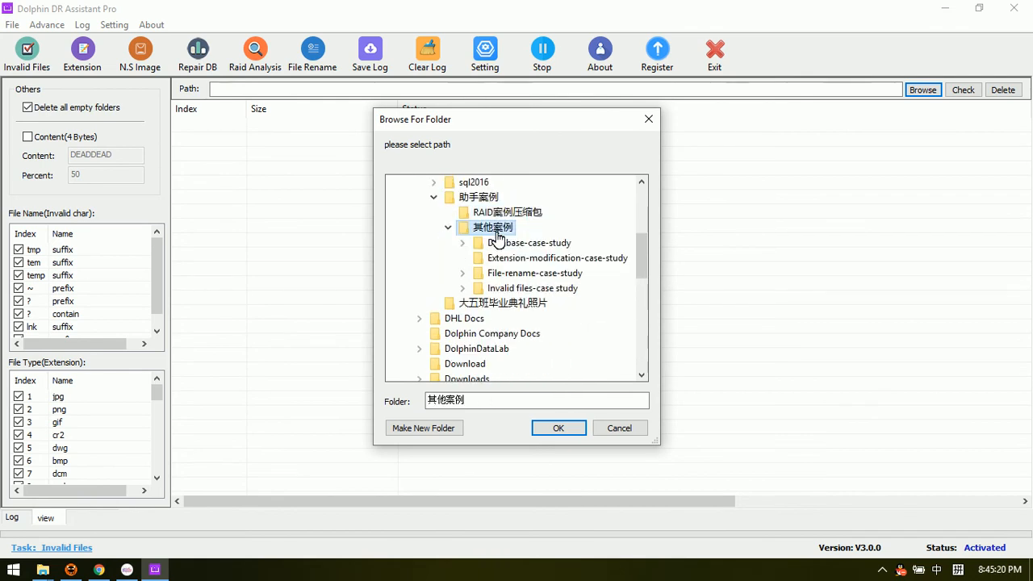
double_click(537, 291)
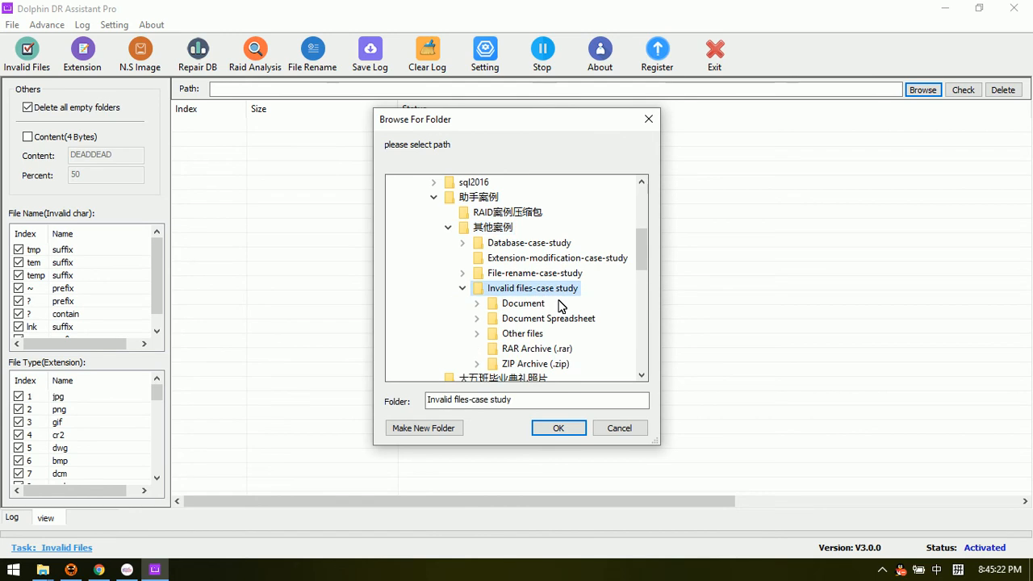
left_click(565, 428)
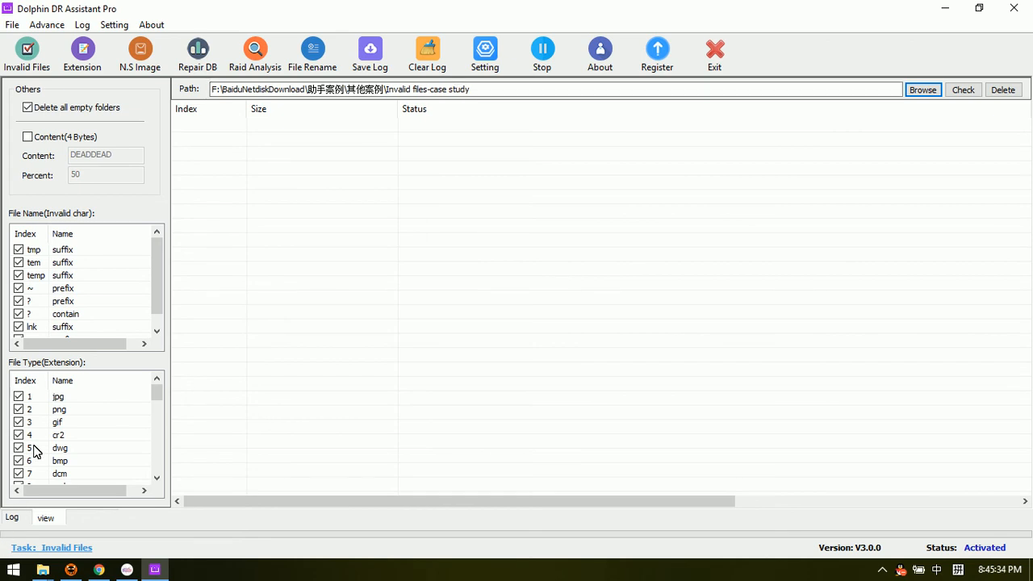
- Look through the file-type list, disabling the jpg extension and enabling it again
scroll(58, 464, "down", 1)
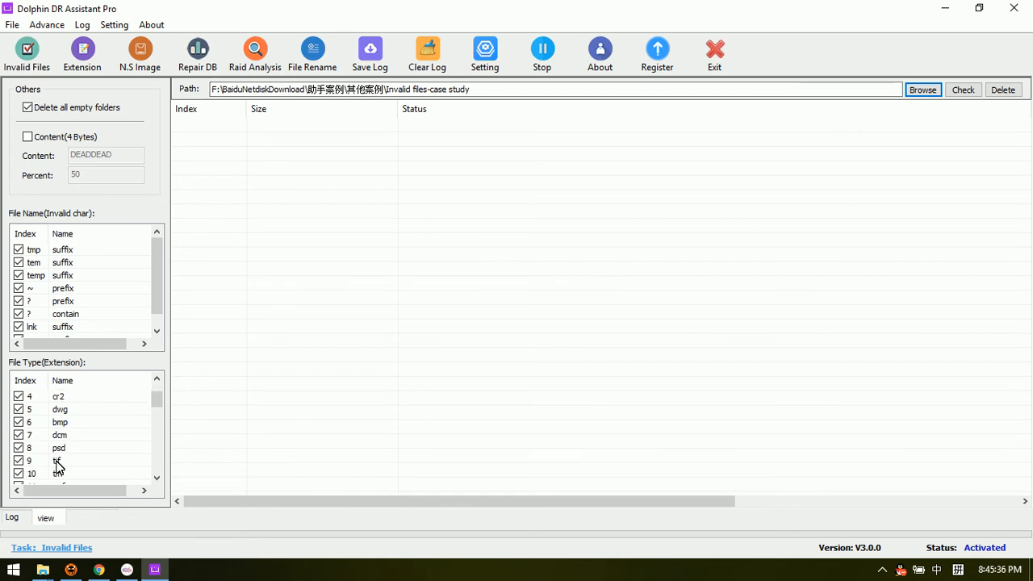
scroll(57, 466, "up", 1)
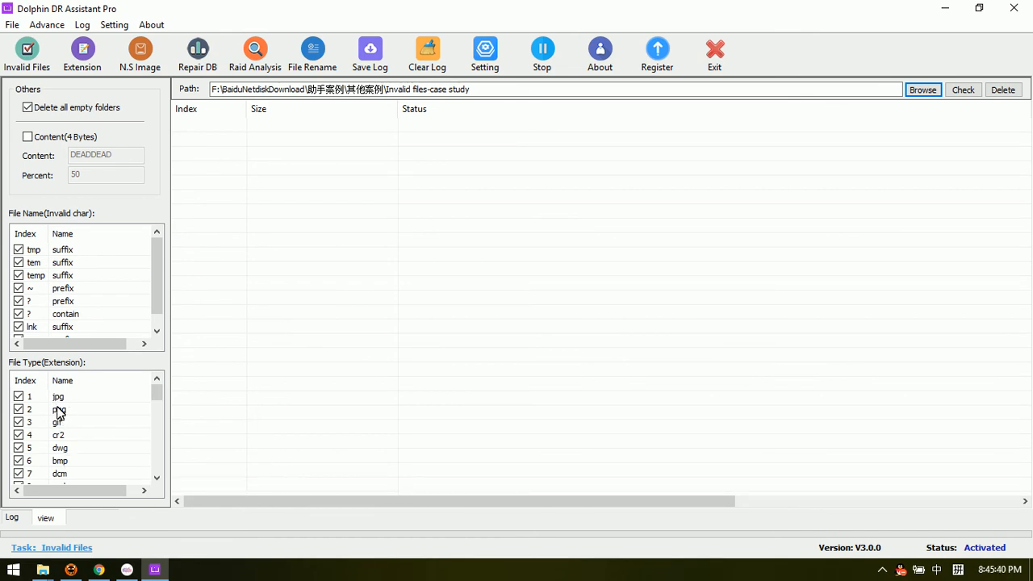
left_click(18, 397)
left_click(18, 397)
- Run the check for invalid files on the case-study folder and examine the size and percentage reported in the log
left_click(479, 87)
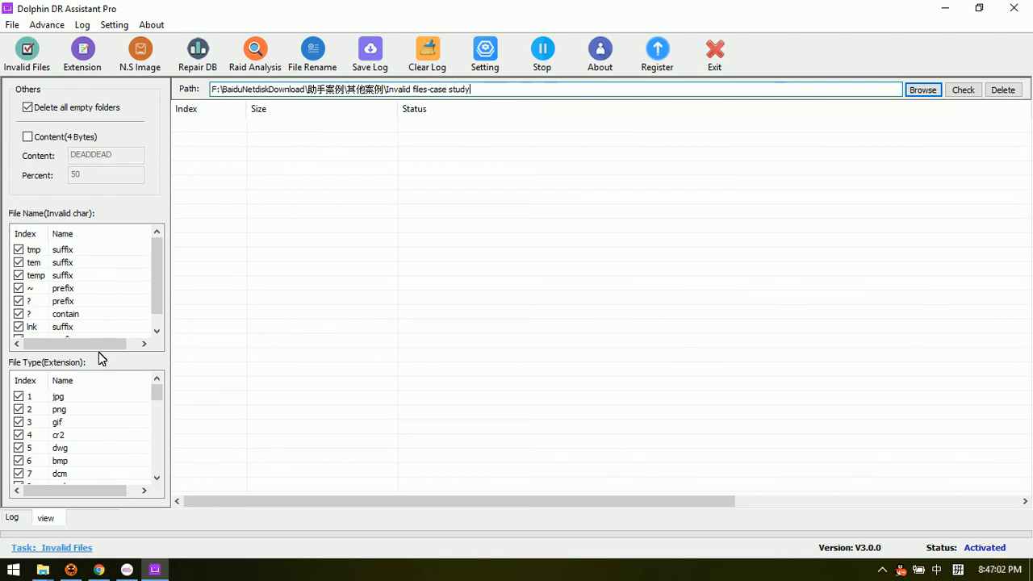
left_click(963, 89)
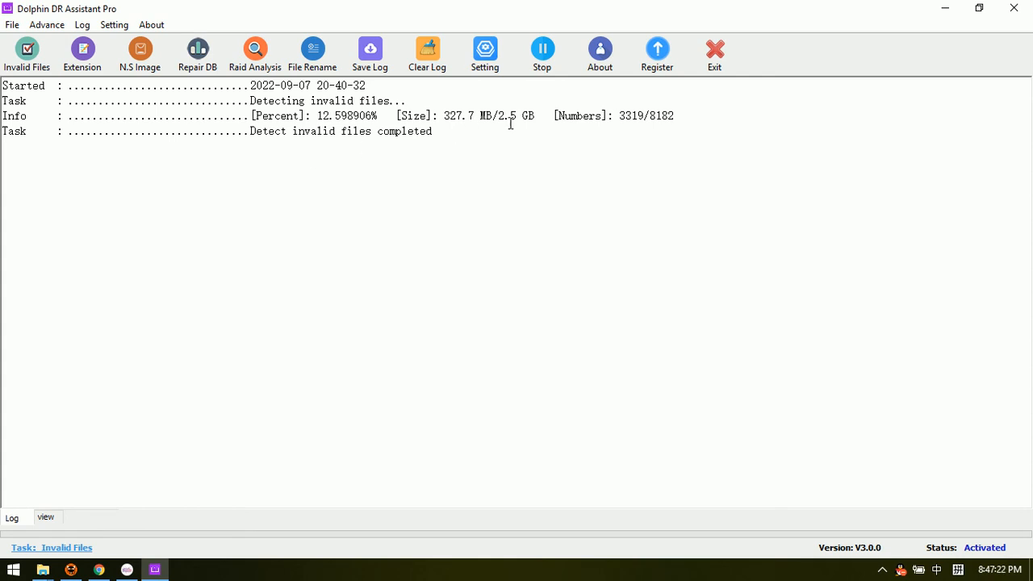
left_click_drag(499, 116, 540, 116)
mouse_move(443, 115)
left_mouse_down()
mouse_move(463, 116)
mouse_move(446, 115)
left_mouse_up()
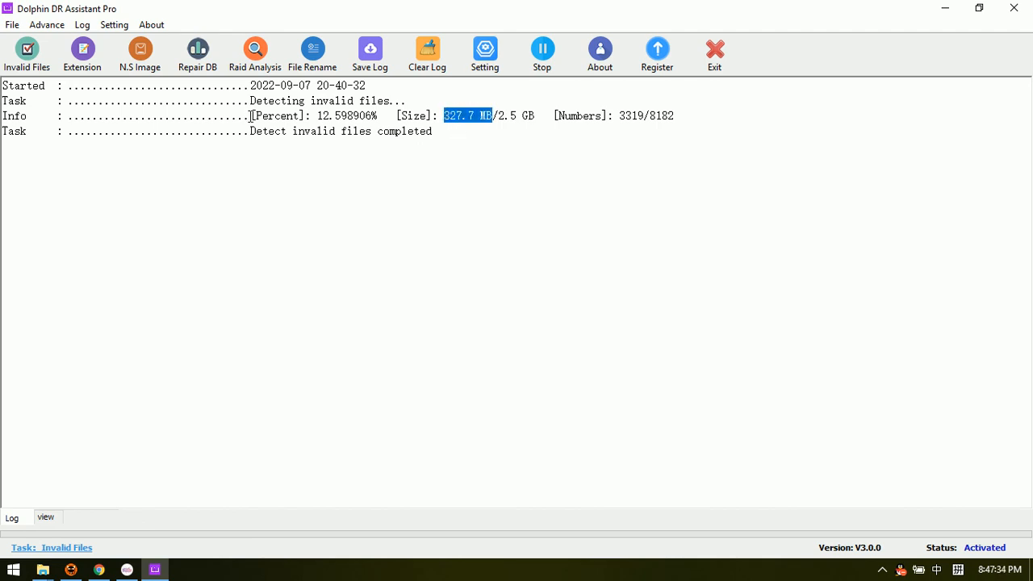
left_click_drag(380, 115, 305, 116)
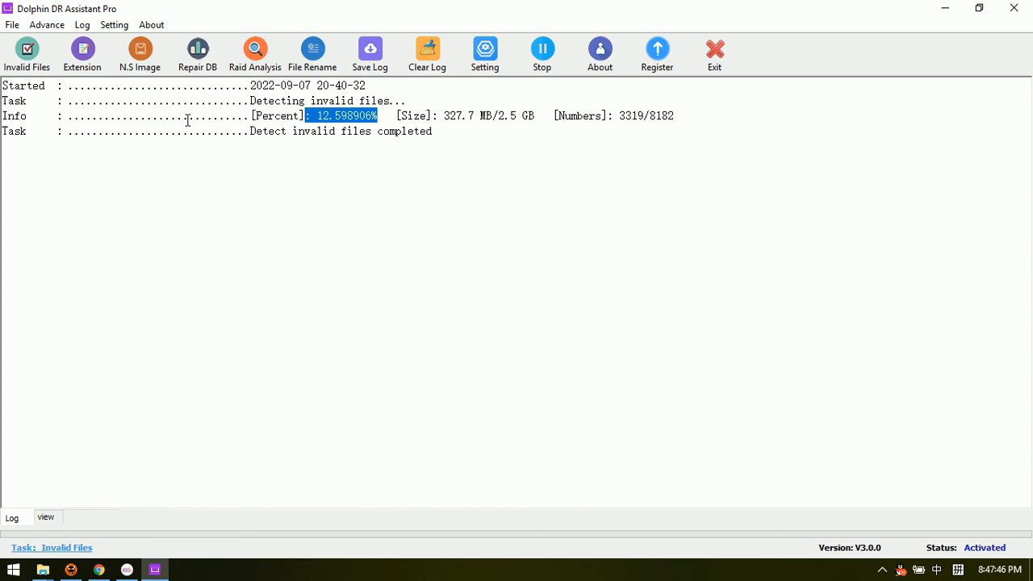
- Review the list of detected invalid files, delete them along with empty folders, and read the deletion entry in the log
left_click(46, 518)
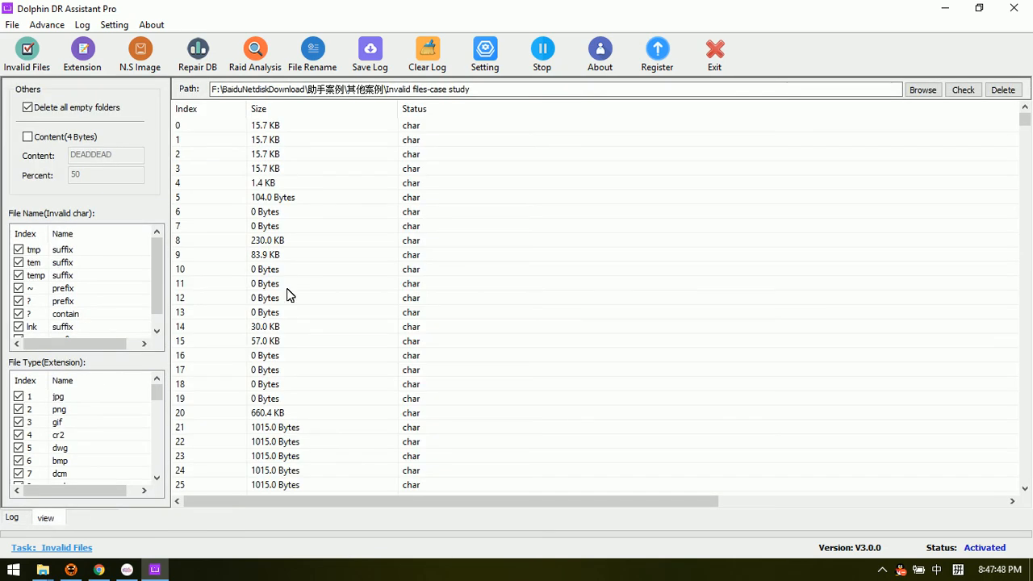
scroll(591, 339, "down", 12)
scroll(538, 336, "down", 13)
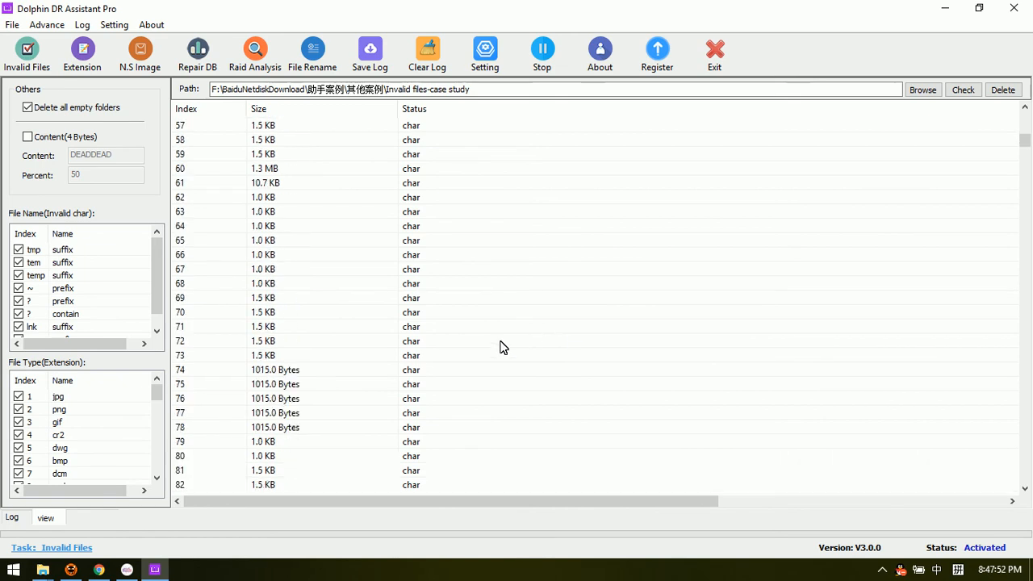
scroll(500, 348, "up", 13)
scroll(500, 348, "up", 12)
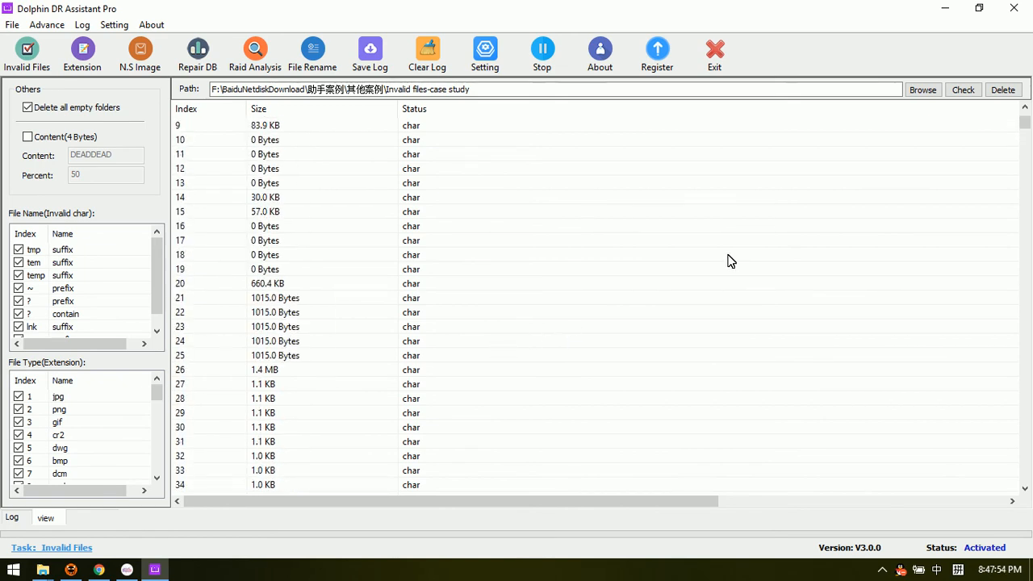
left_click(1006, 90)
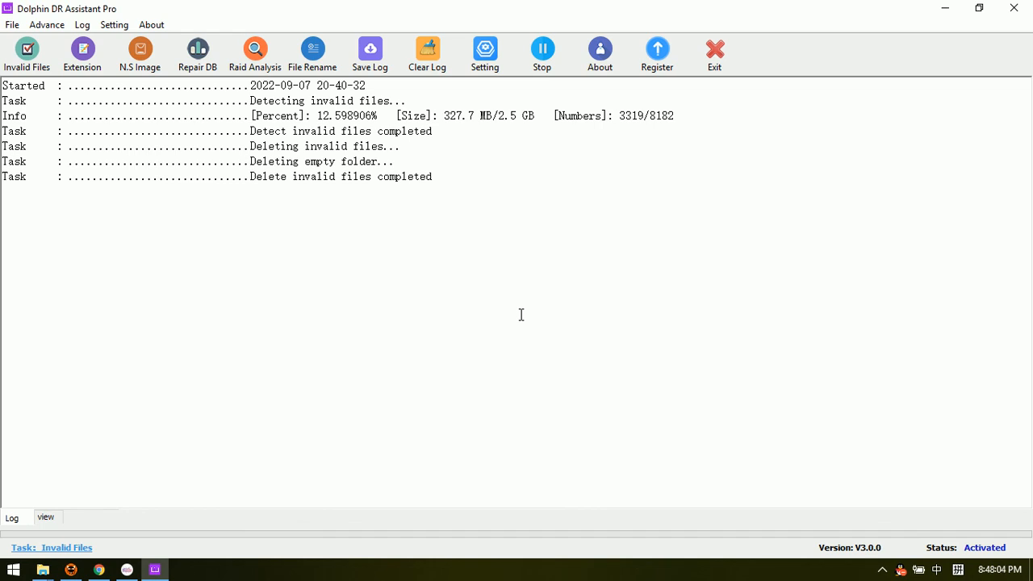
left_click_drag(456, 177, 2, 176)
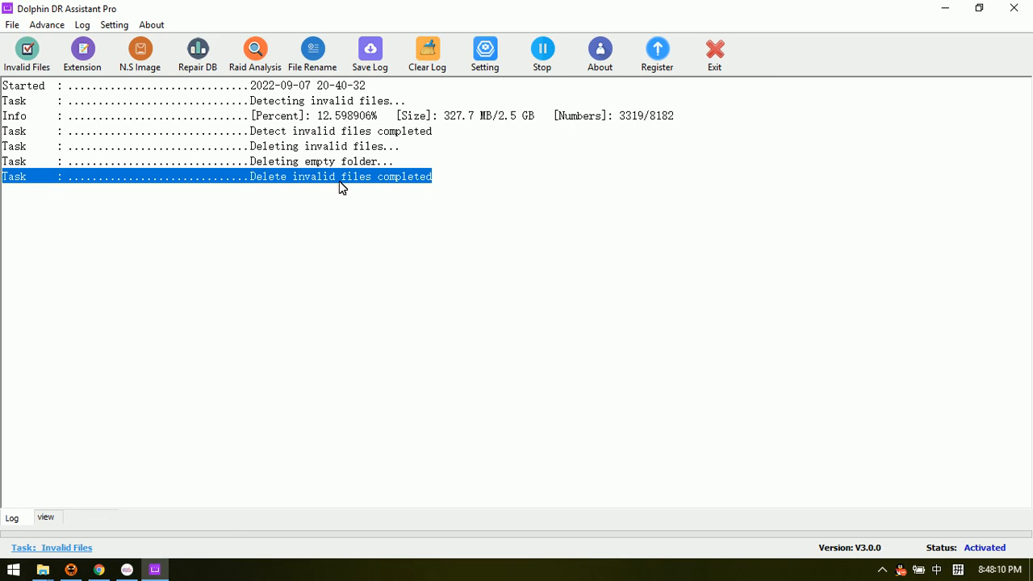
- Switch to File Explorer and examine which items remain in Invalid files-case study
left_click(46, 570)
left_click(76, 498)
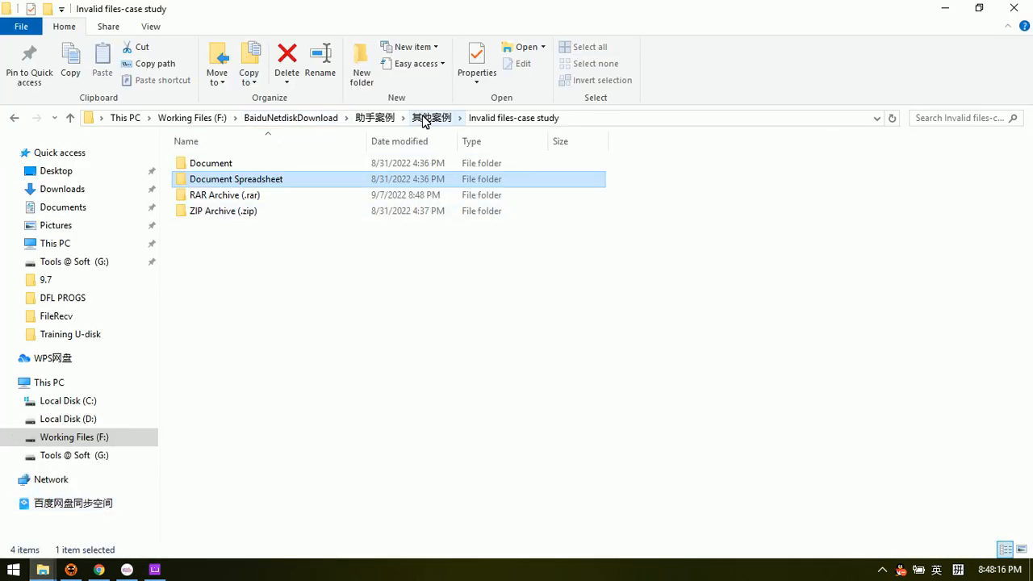
left_click(238, 301)
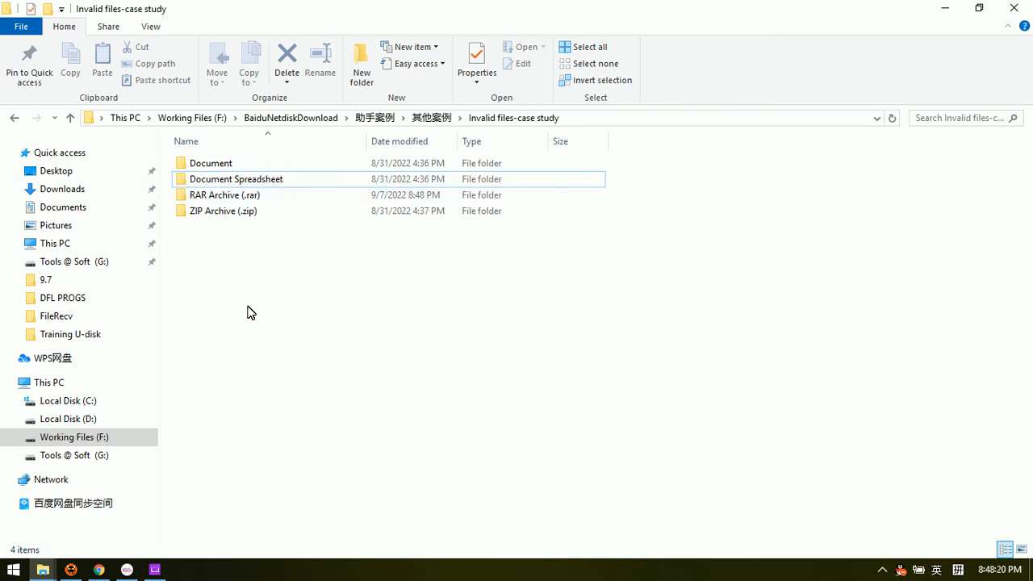
left_click(525, 120)
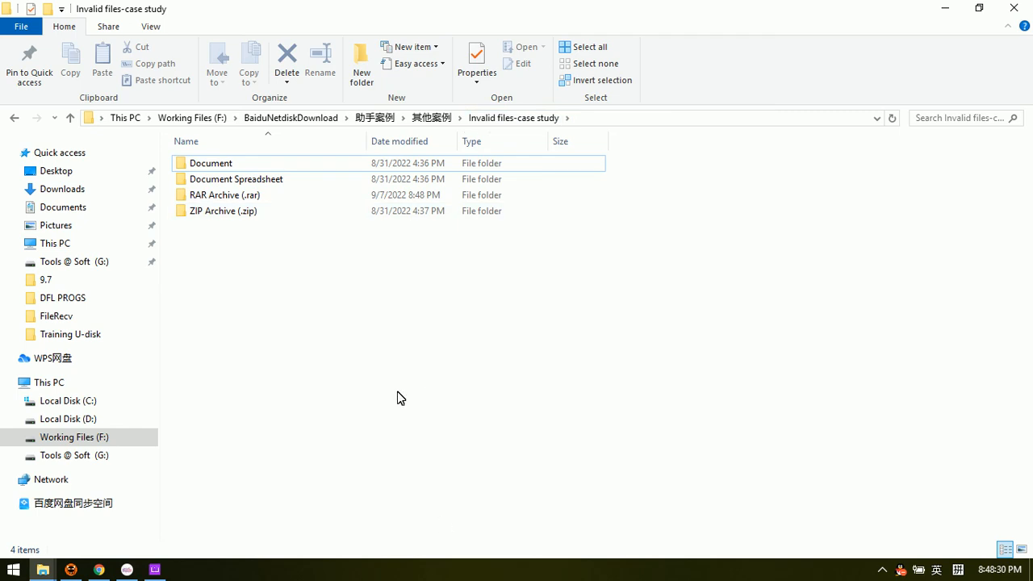
- Inspect the files in Document's Adobe PDF Document (.pdf) folder and return to Document
double_click(238, 164)
double_click(286, 165)
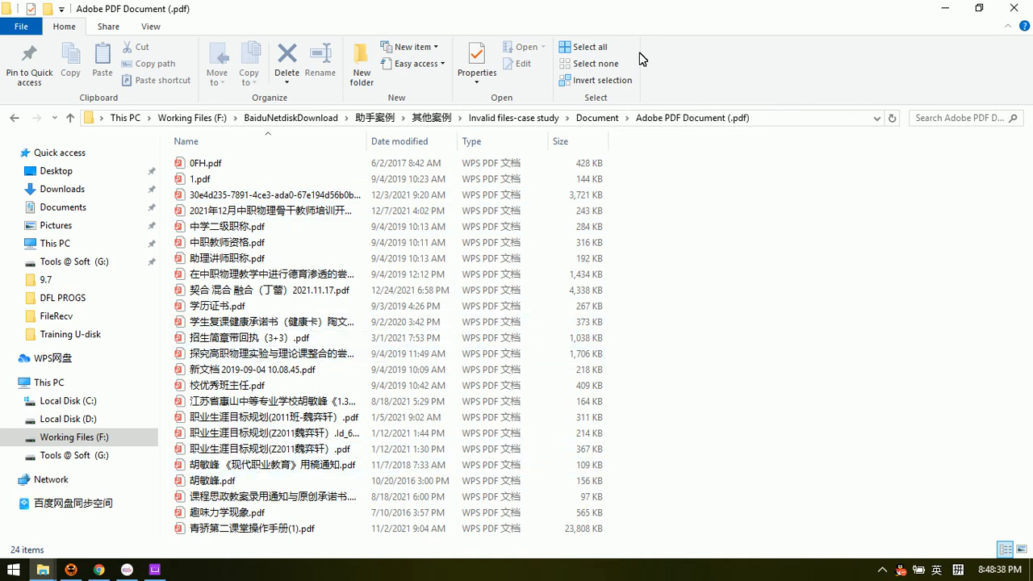
left_click(597, 118)
- Examine the remaining files in the Microsoft Word 2007 XML Document (.docx) folder, recheck the start of its list, and return to Document
double_click(271, 179)
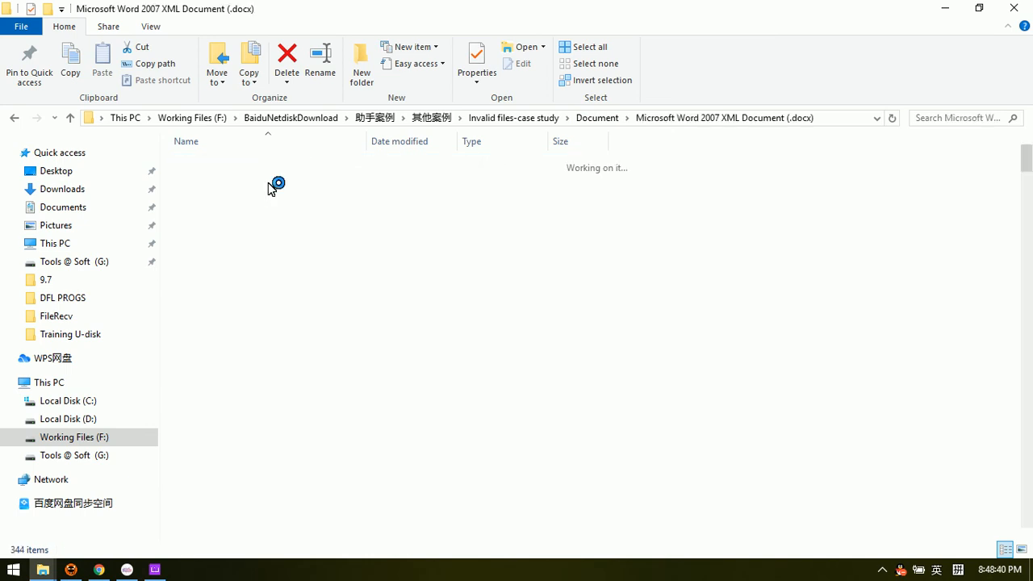
scroll(313, 425, "down", 9)
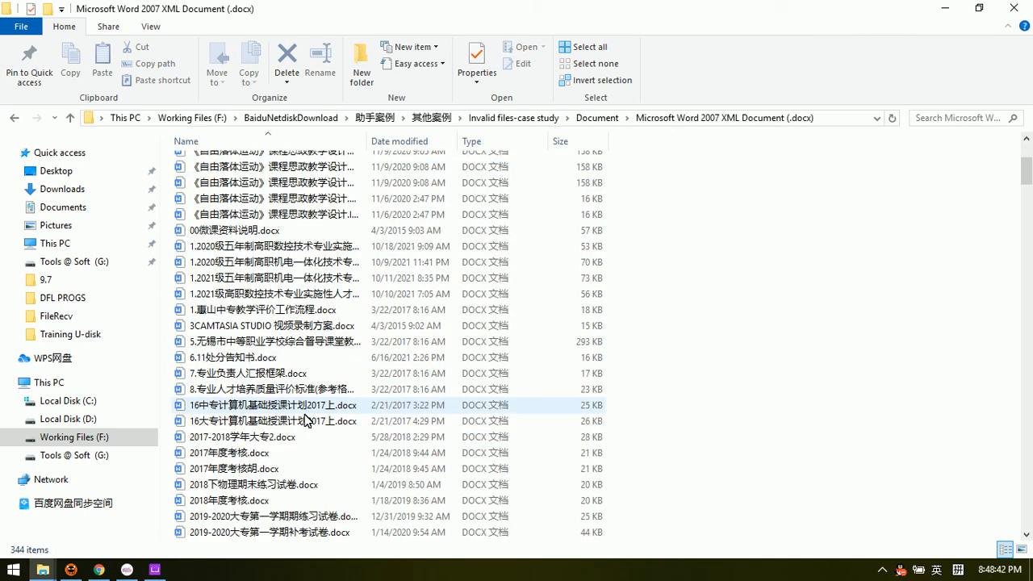
scroll(313, 426, "down", 10)
scroll(372, 382, "up", 8)
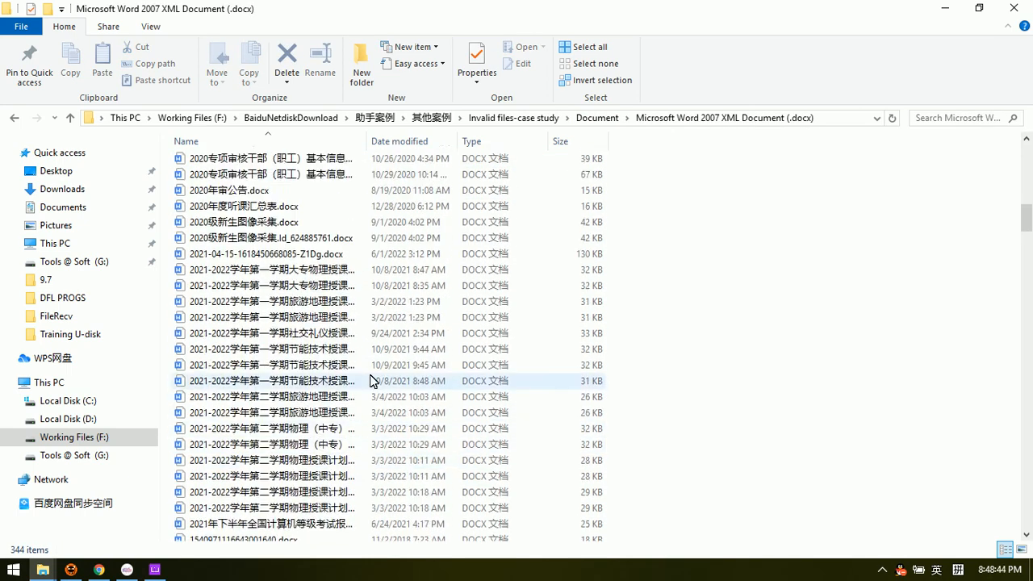
left_click(597, 117)
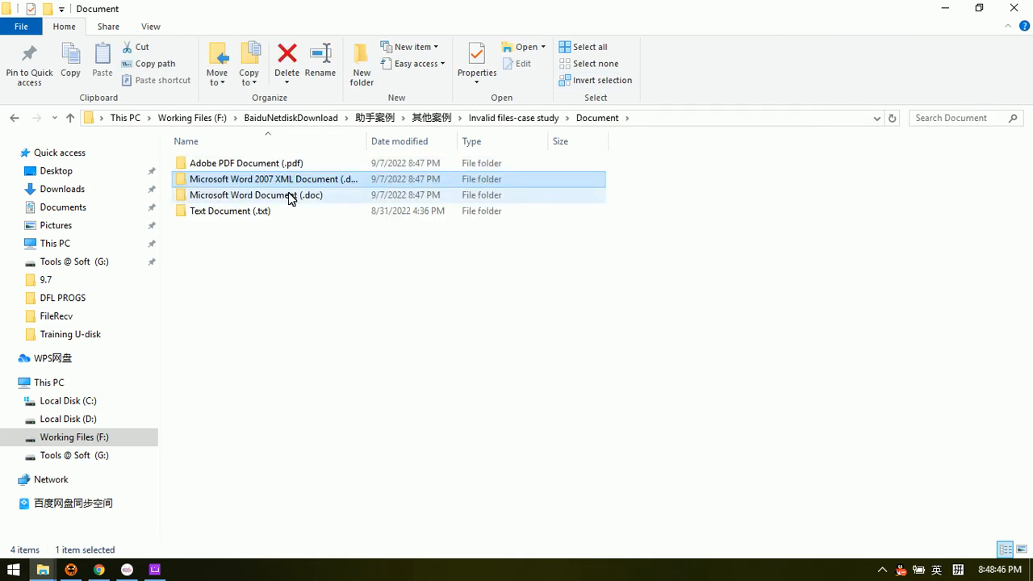
double_click(309, 181)
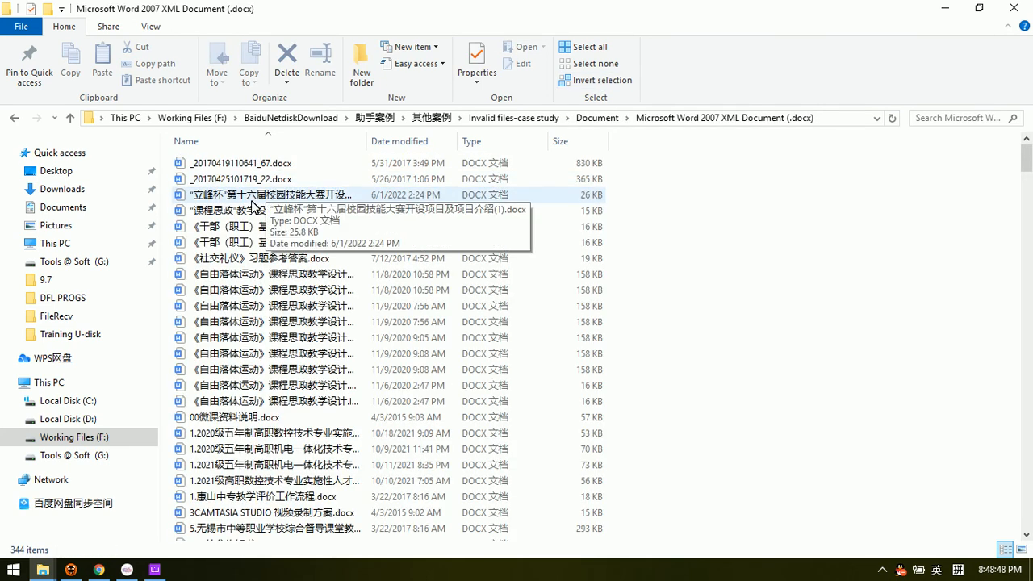
left_click(594, 119)
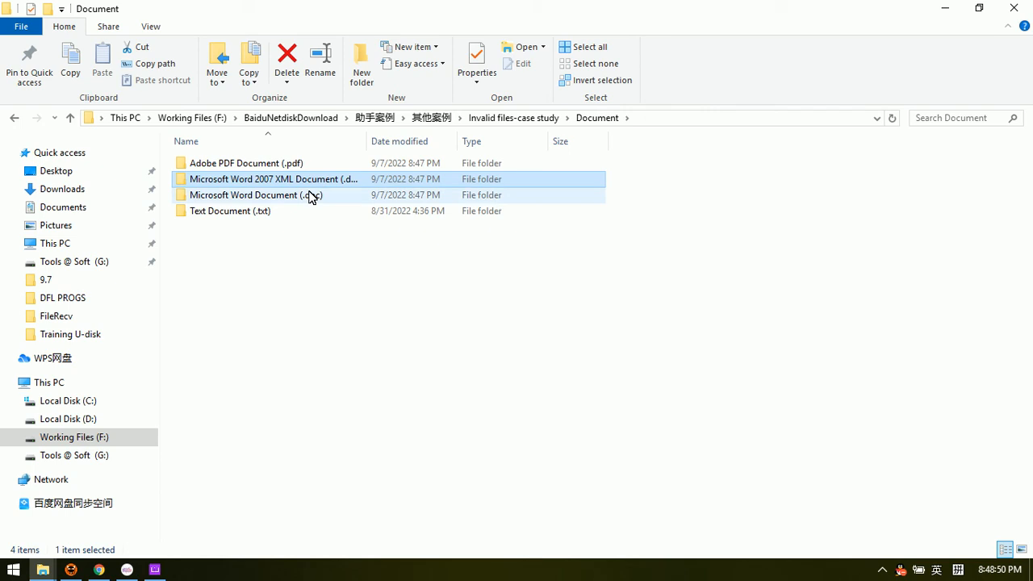
- Look through the remaining files in the Microsoft Word Document (.doc) folder and return to Document
left_click(307, 197)
double_click(307, 196)
scroll(331, 395, "down", 10)
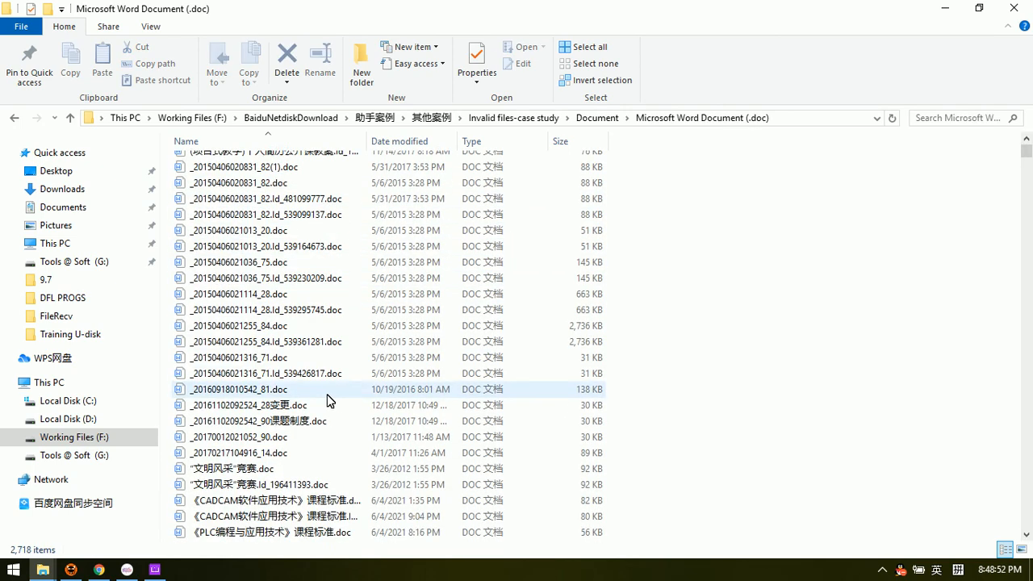
scroll(338, 397, "down", 10)
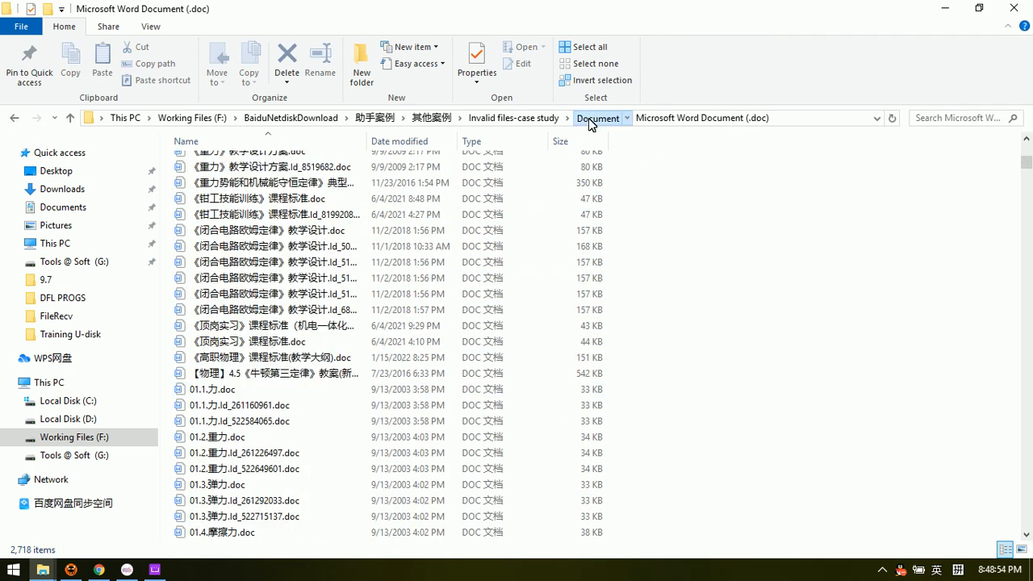
left_click(581, 120)
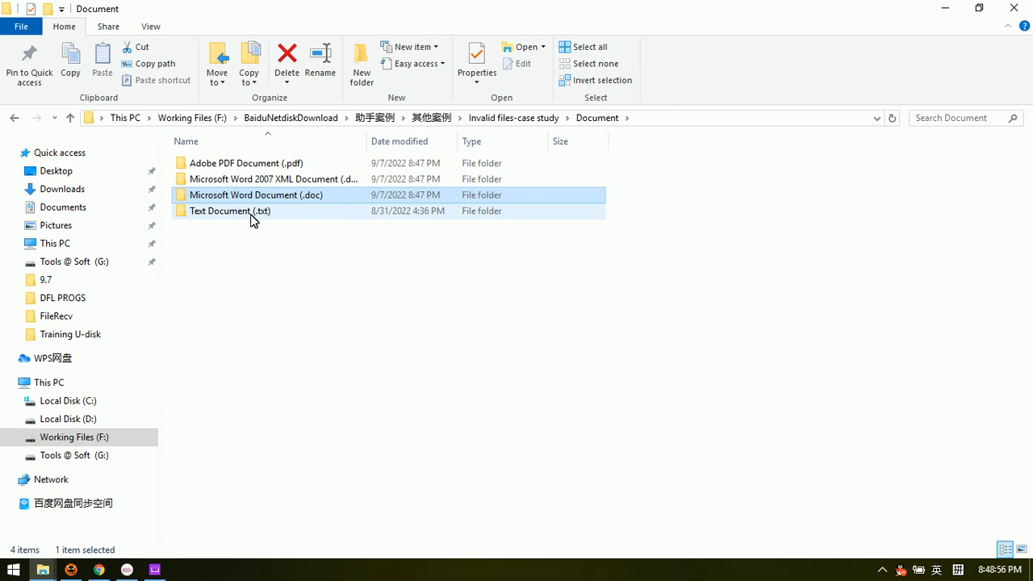
- Switch to Dolphin DR Assistant Pro and review the log of the Invalid Files task
mouse_move(253, 219)
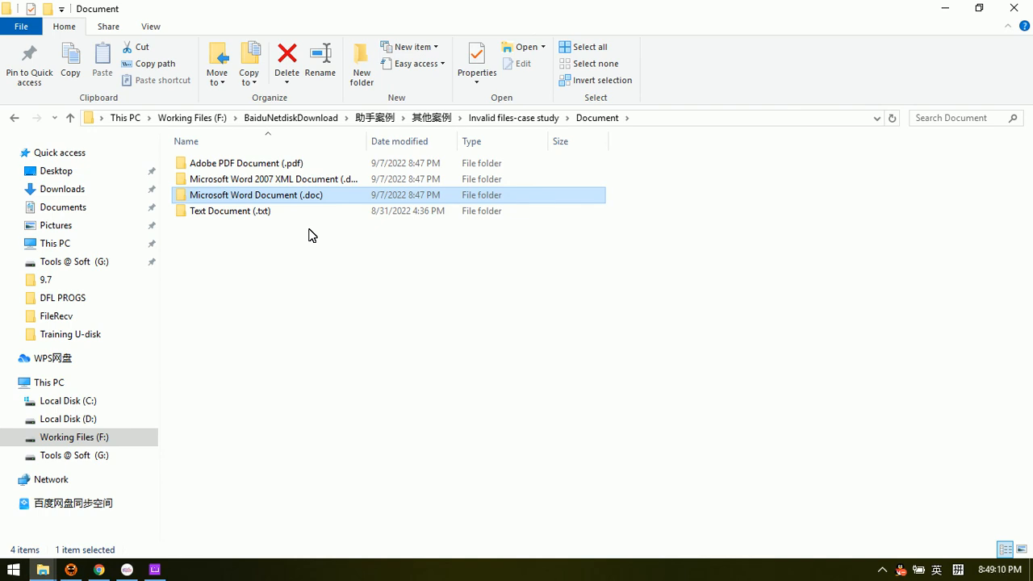
left_click(157, 569)
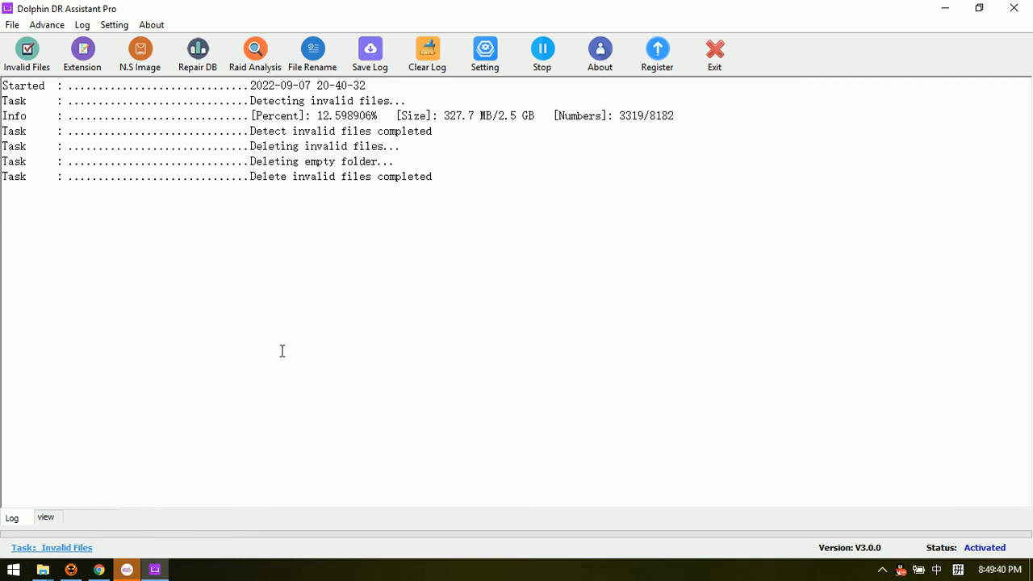
- Recheck Document's Microsoft Word 2007 XML Document (.docx) folder in File Explorer, then return to the task log in Dolphin DR Assistant Pro
left_click(43, 570)
left_click(95, 499)
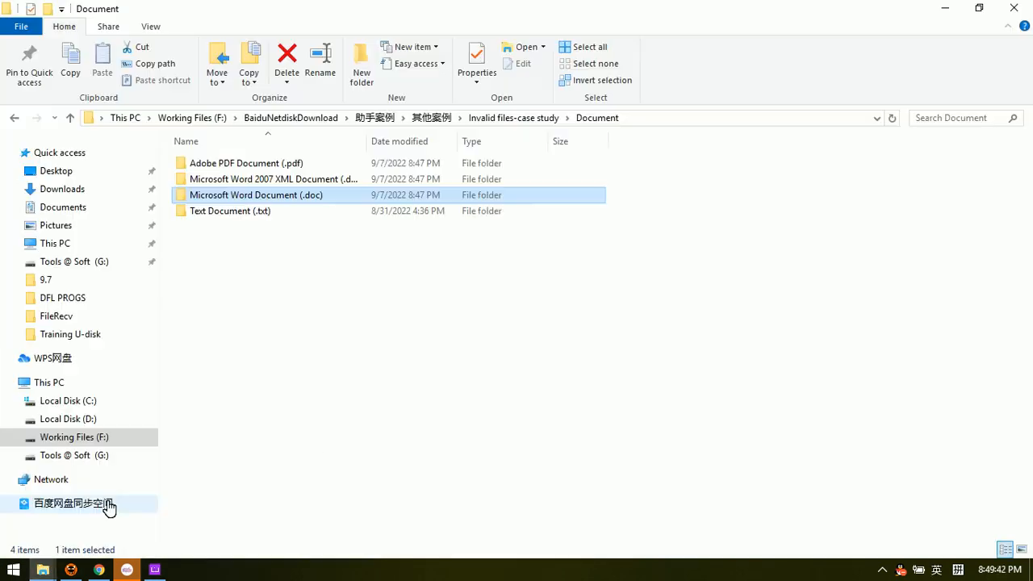
double_click(273, 183)
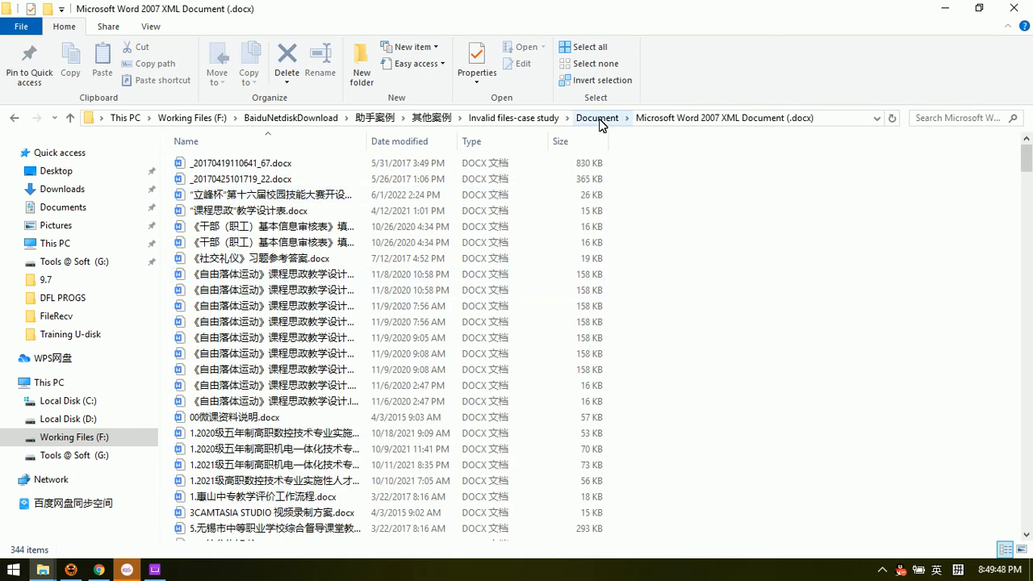
left_click(597, 118)
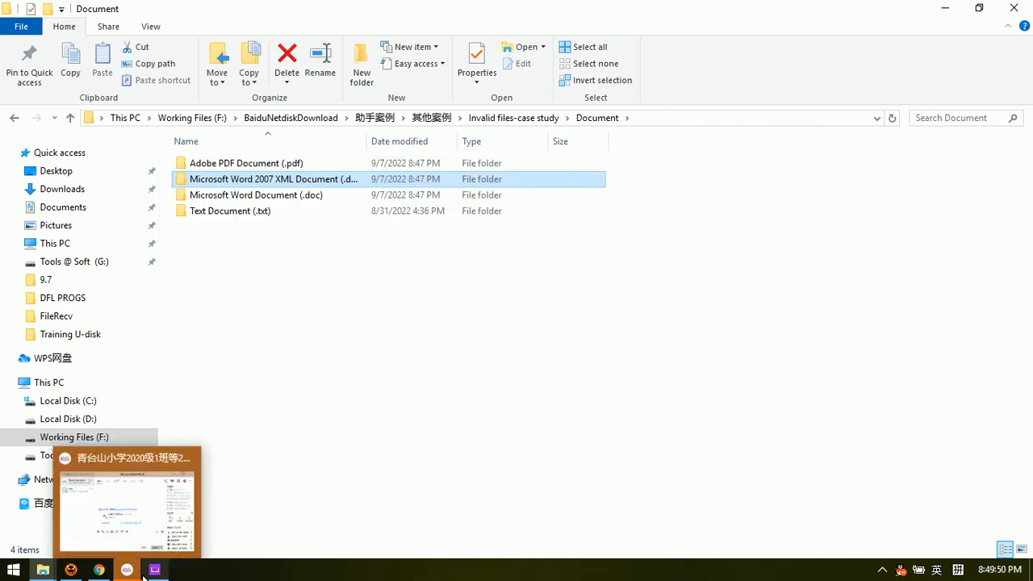
left_click(155, 570)
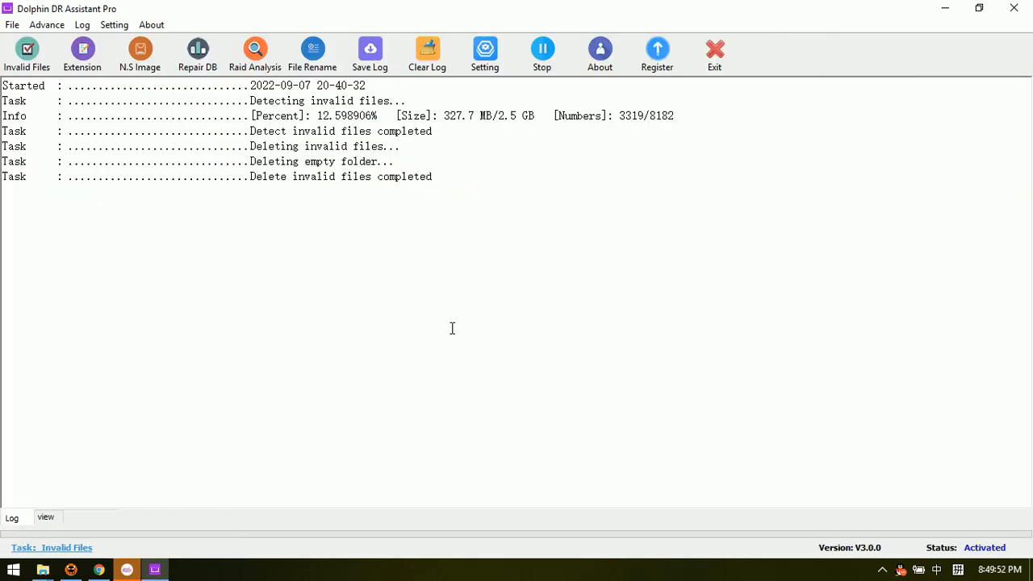